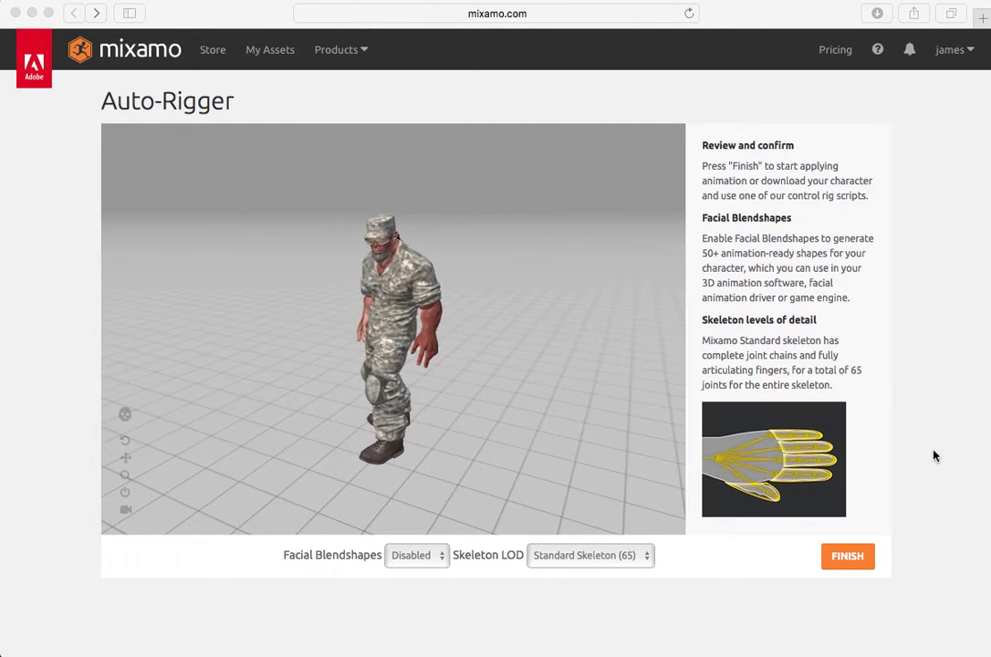
Finish auto-rigging the soldier character with facial blendshapes disabled and the Standard Skeleton (65), and open it for animating
left_click(847, 561)
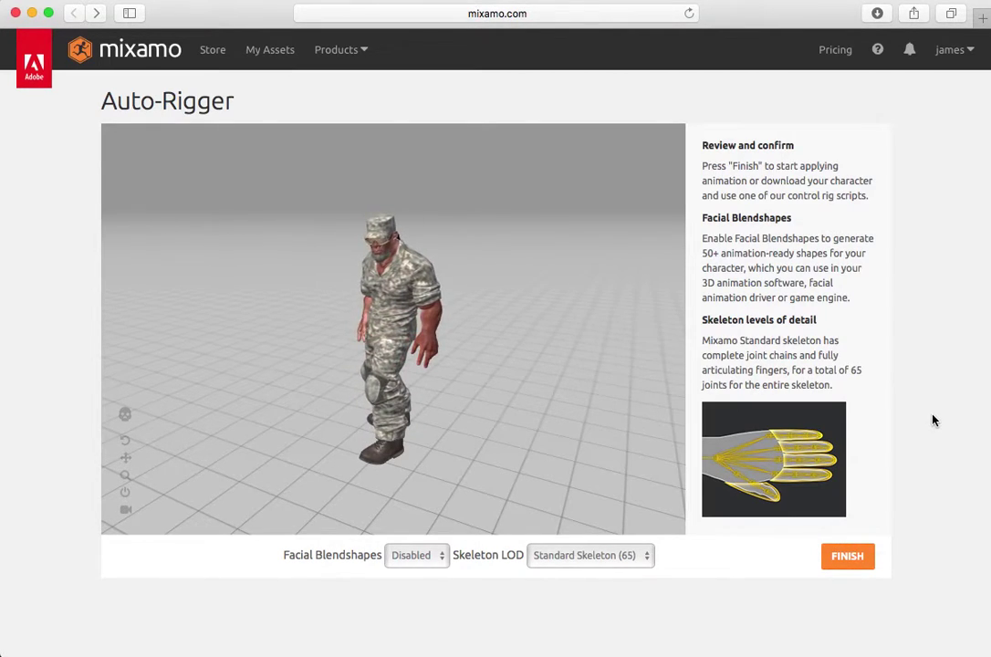
left_click(849, 557)
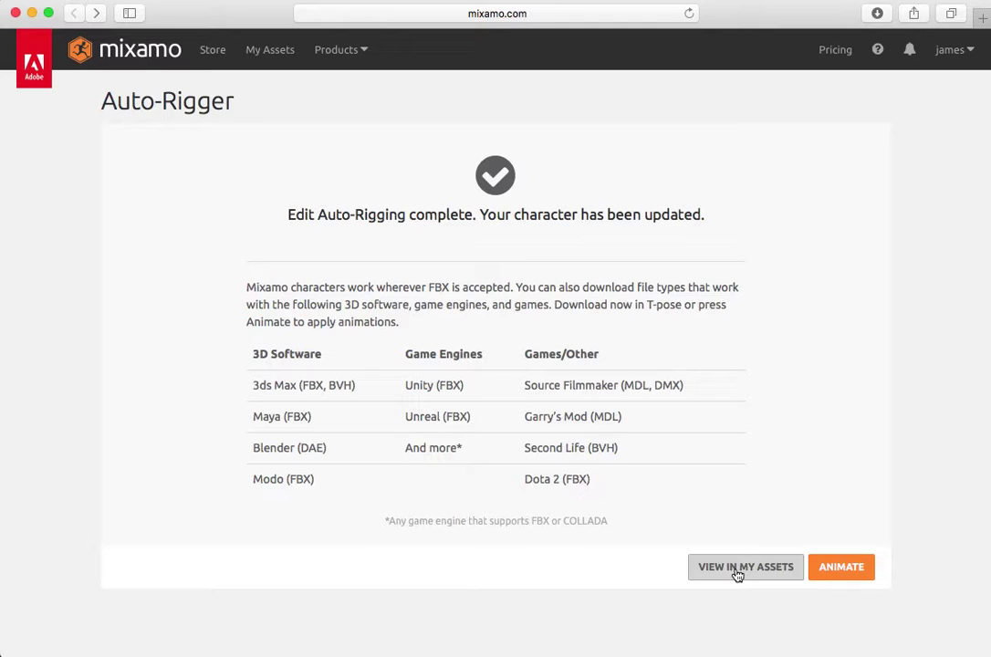
left_click(844, 568)
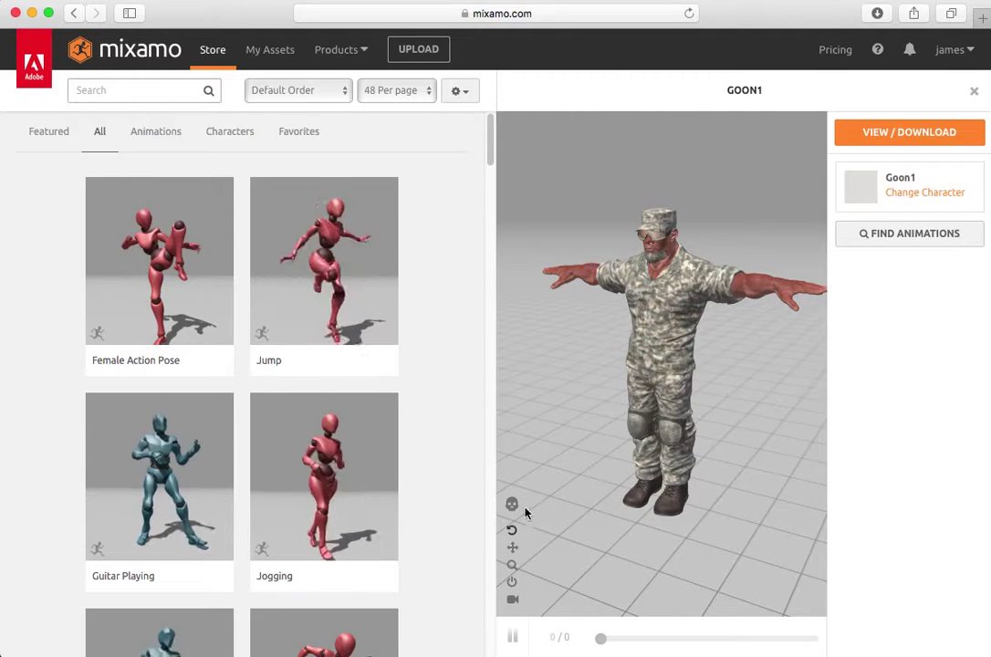
Inspect the Goon1 character's skeleton, and examine its mesh by orbiting, panning and zooming the preview
left_click(512, 504)
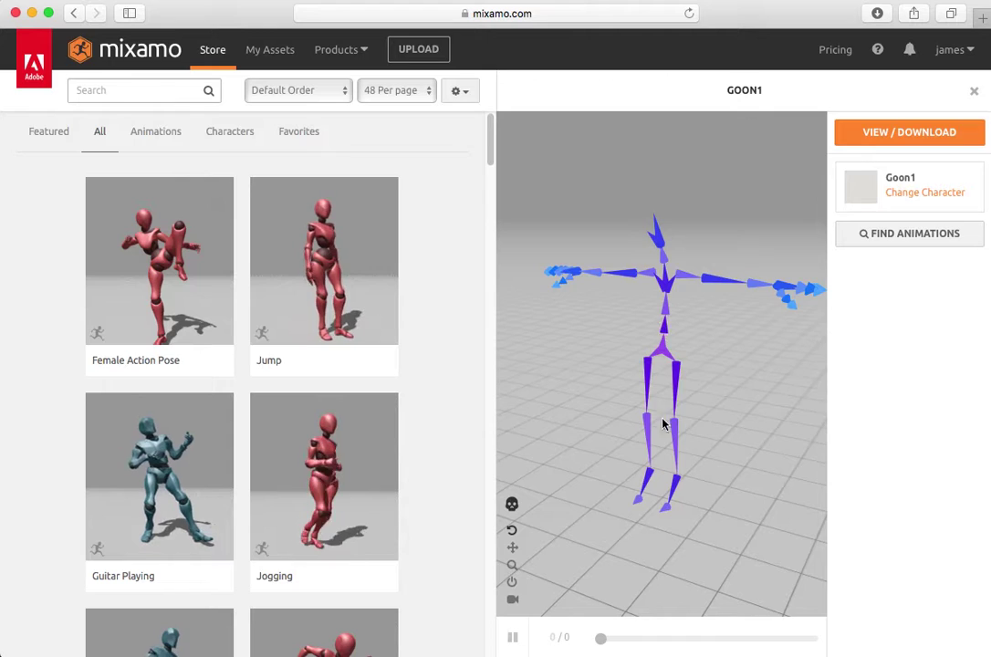
left_click(512, 504)
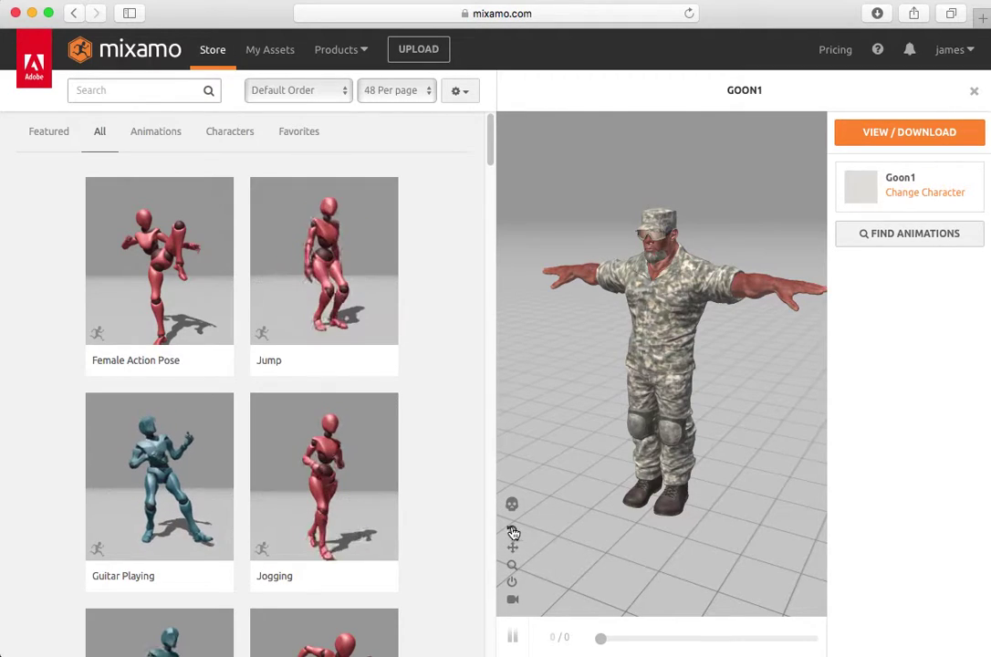
left_click_drag(652, 466, 687, 470)
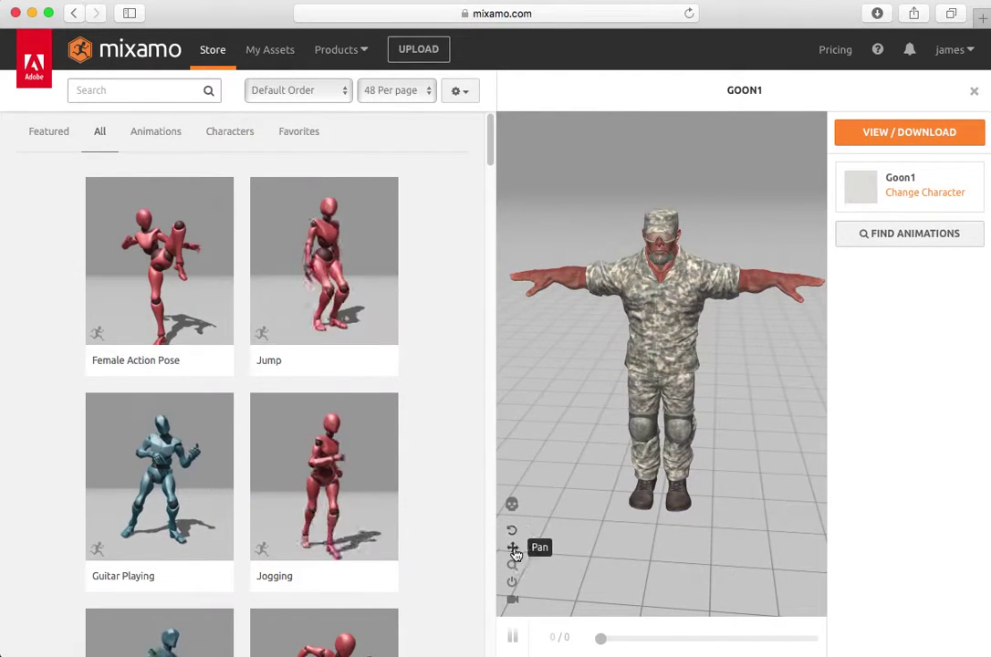
left_click_drag(559, 436, 652, 484)
scroll(655, 457, "up", 5)
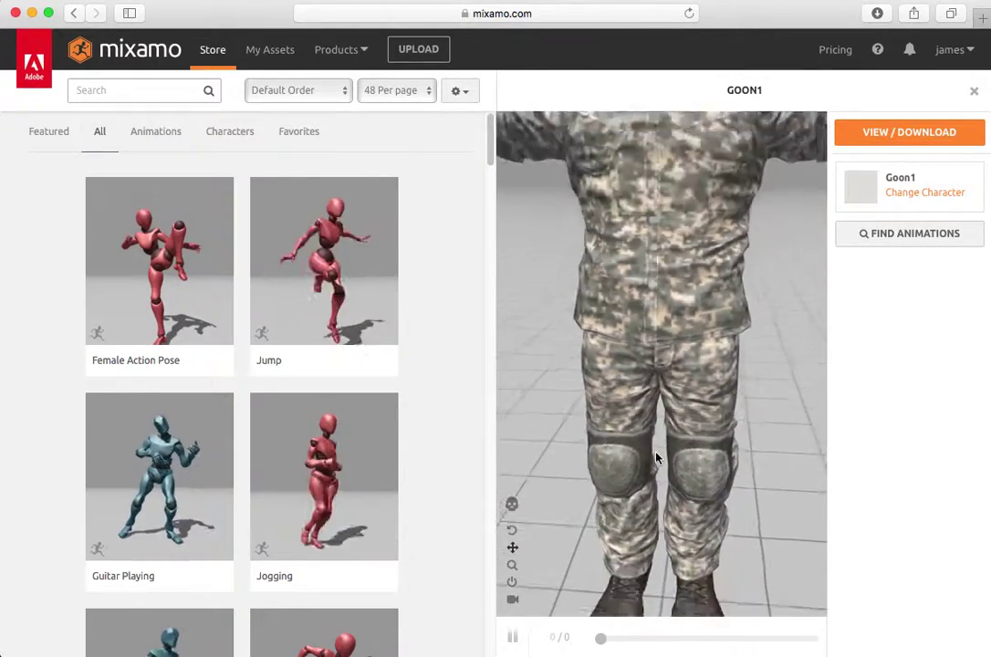
scroll(655, 456, "down", 5)
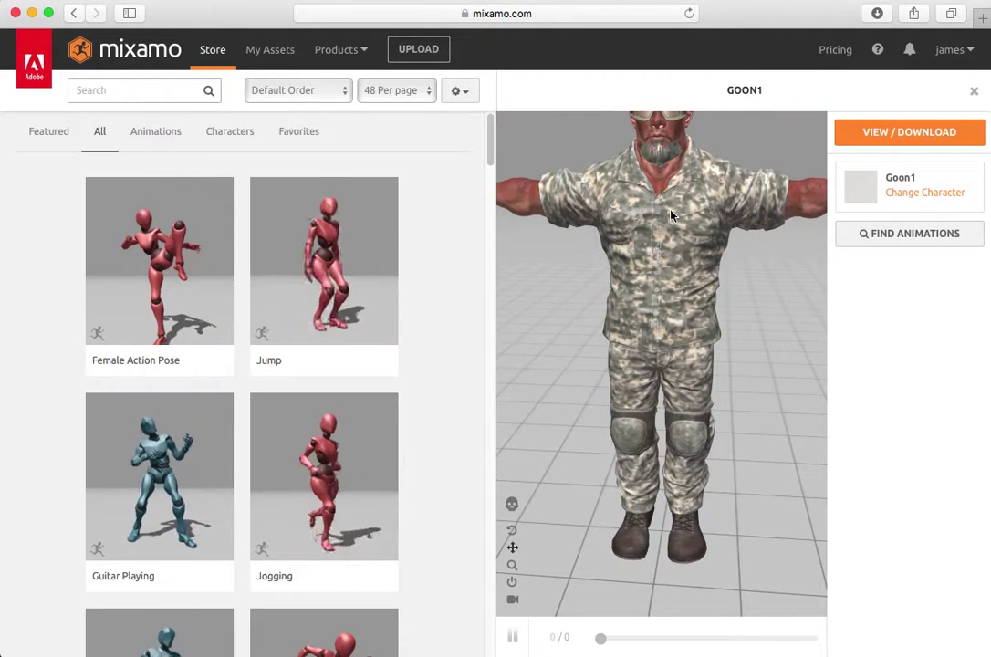
left_click_drag(666, 273, 667, 333)
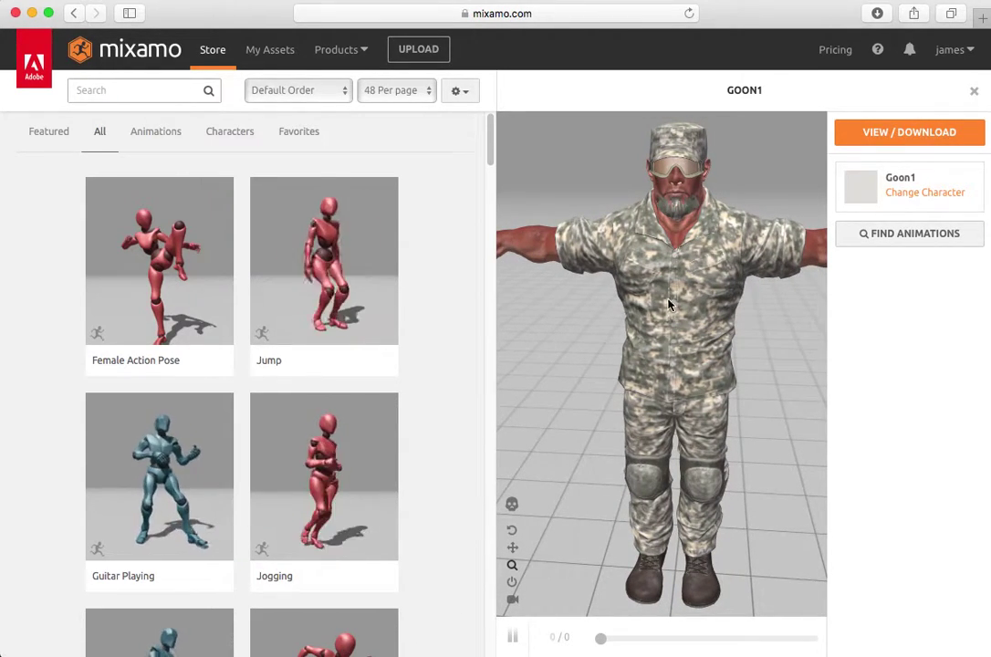
left_click_drag(669, 304, 679, 401)
left_click_drag(618, 398, 646, 343)
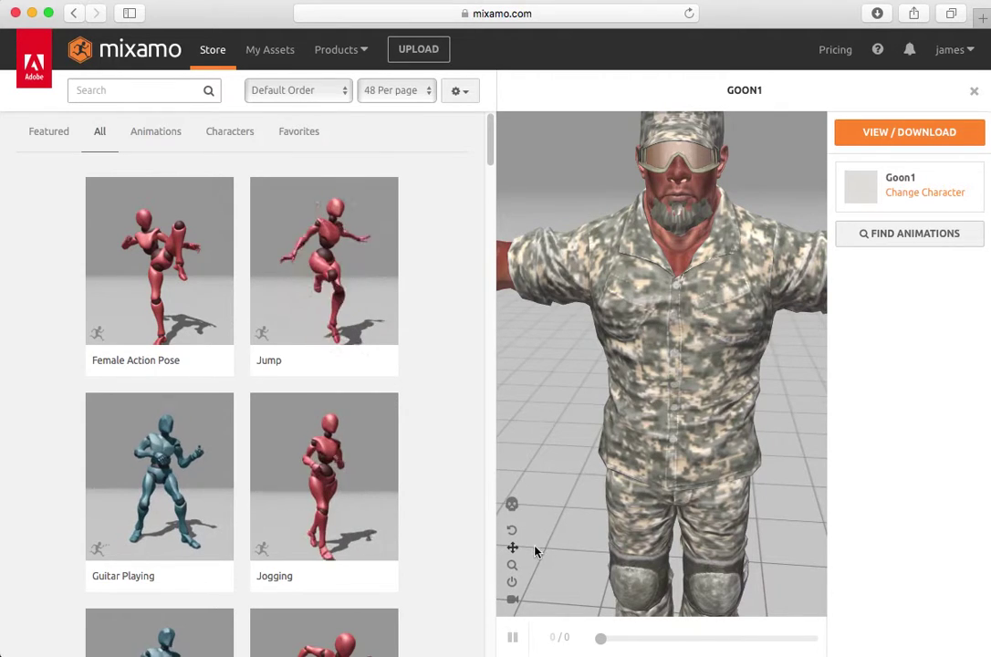
left_click(512, 530)
left_click_drag(594, 518, 592, 490)
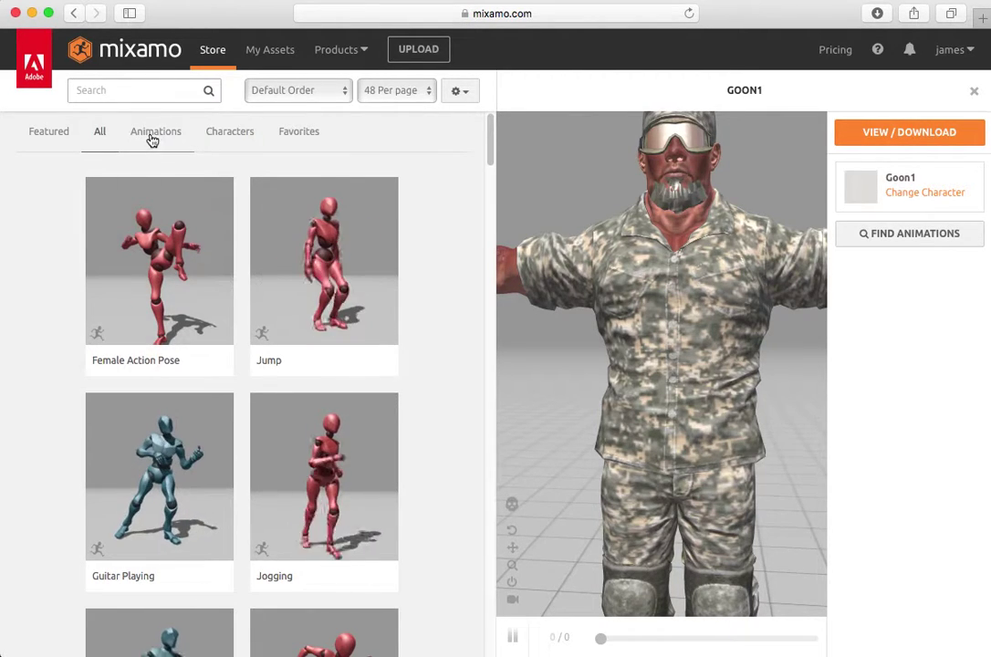
Preview the Female Action Pose and the Jump animation from the store on the Goon1 character
left_click(146, 137)
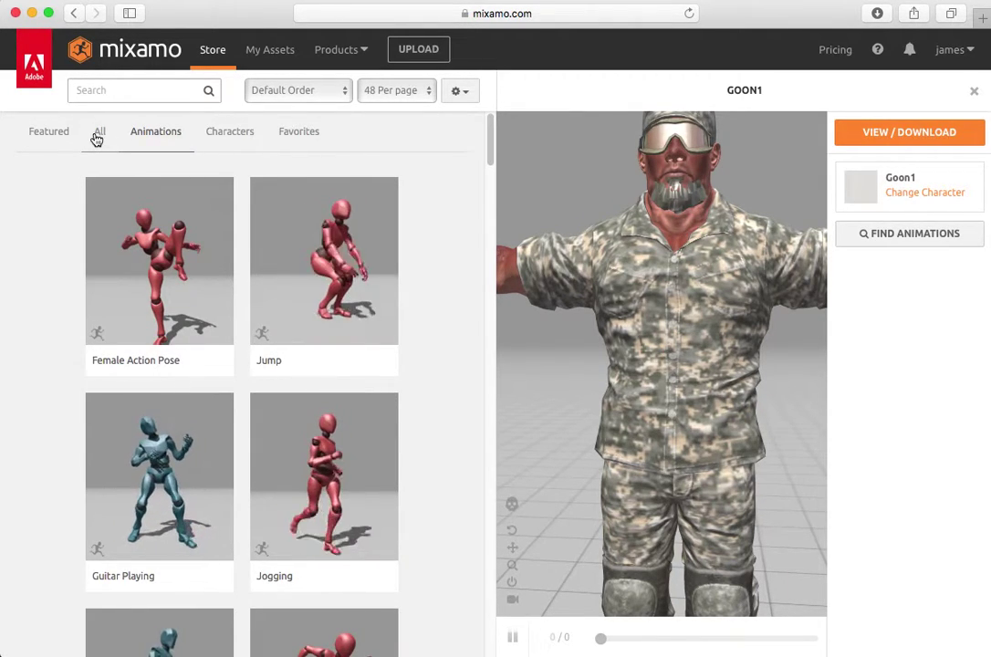
left_click(98, 135)
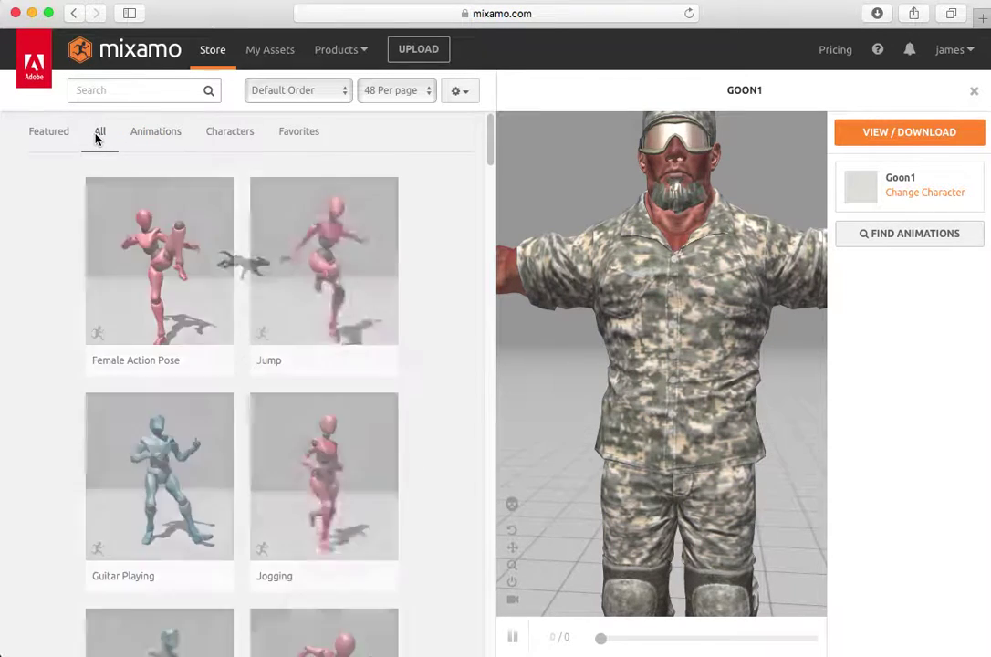
left_click(153, 274)
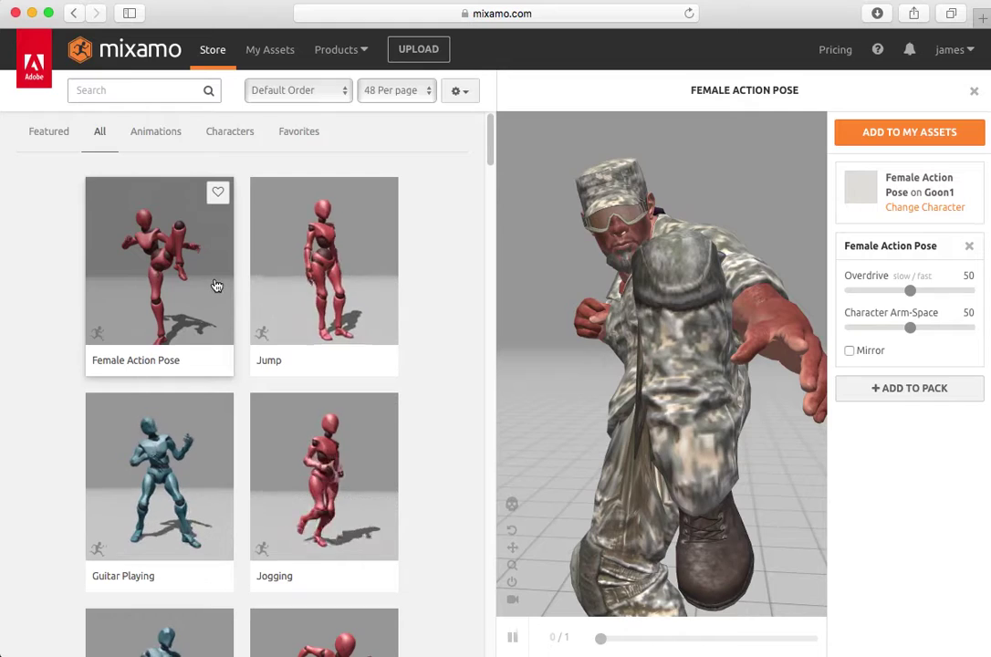
left_click(326, 294)
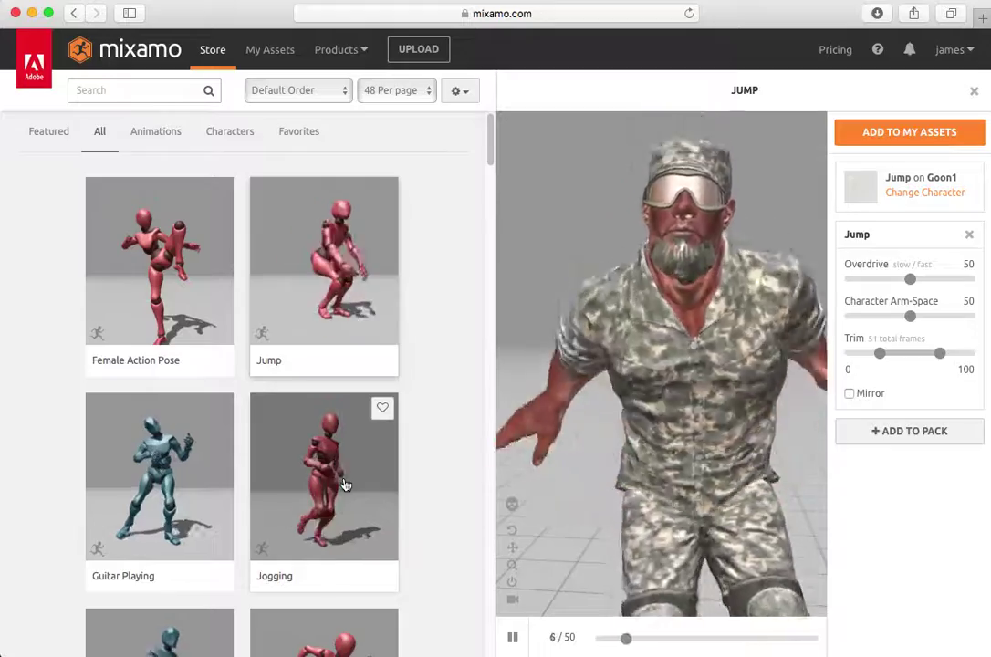
Preview the Jump animation on the store characters Castle Guard 01, Ty and Survivor A Lusth
left_click(164, 133)
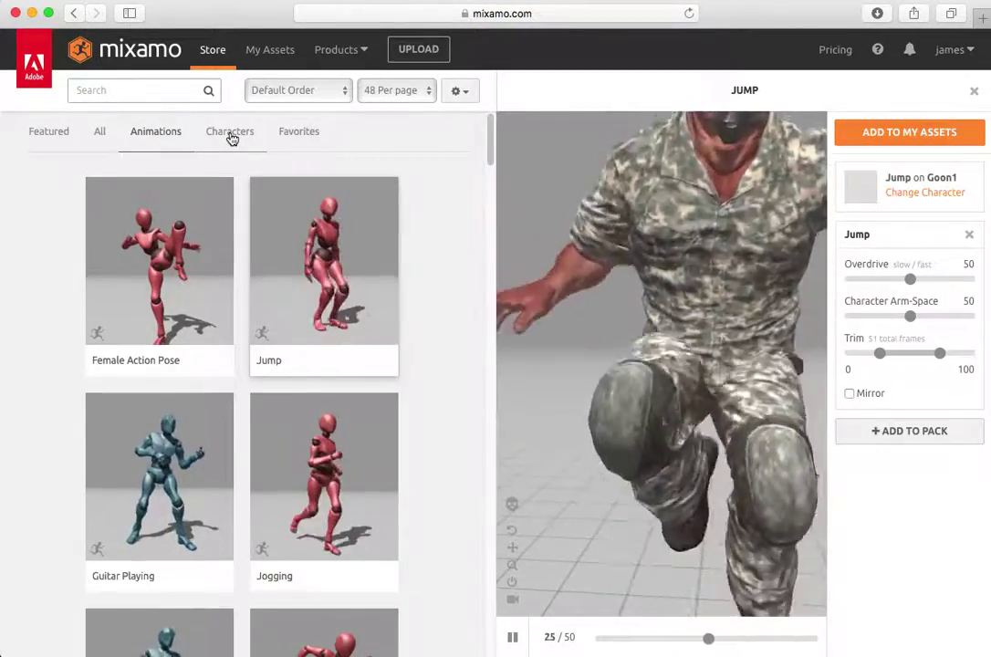
left_click(230, 134)
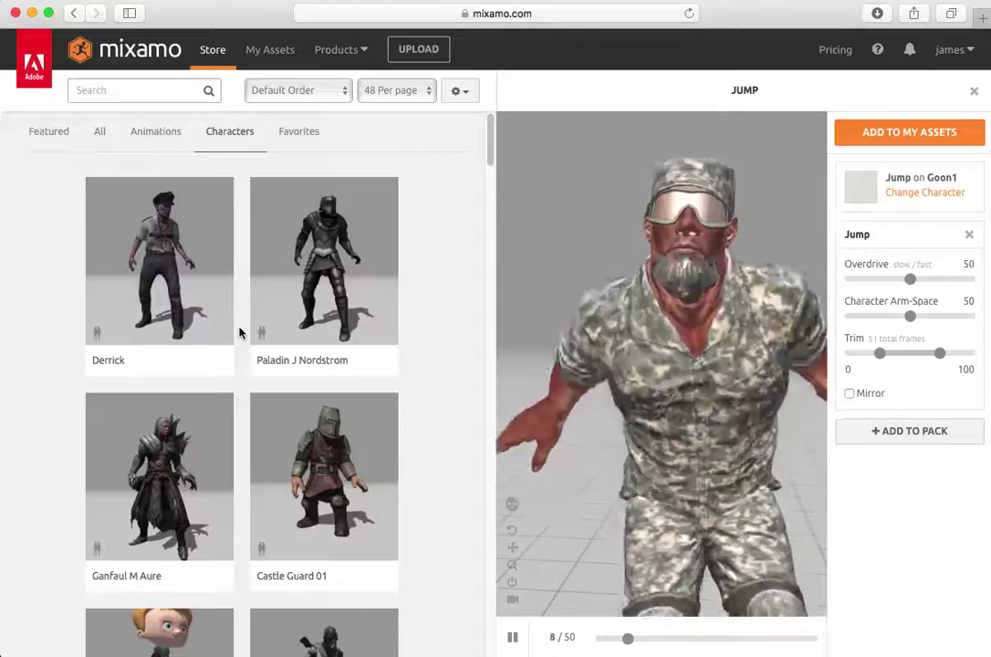
scroll(241, 332, "down", 3)
scroll(241, 333, "down", 2)
scroll(241, 332, "down", 2)
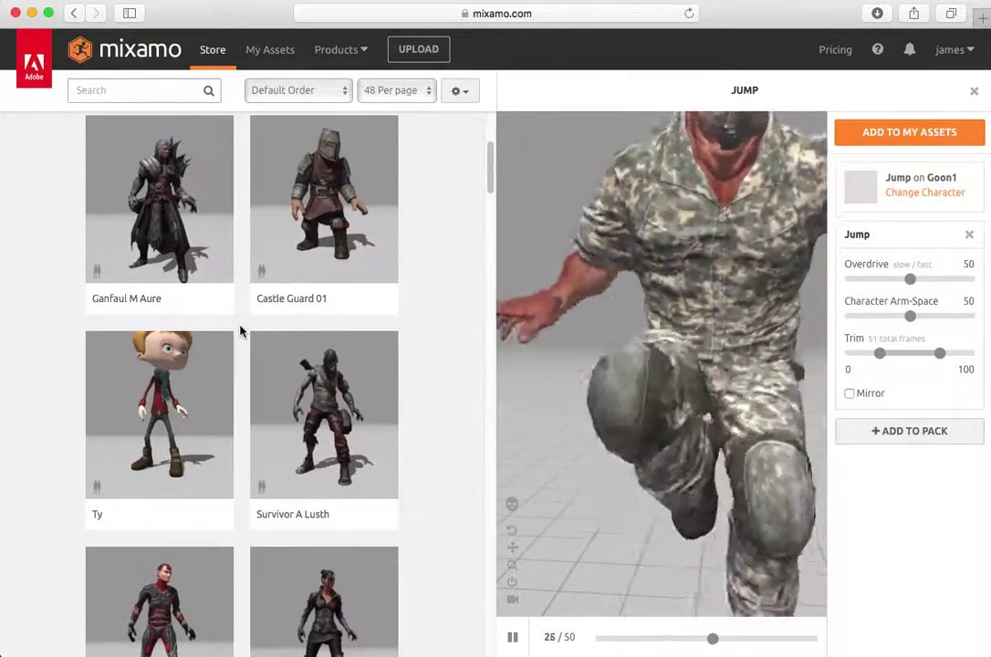
left_click(288, 237)
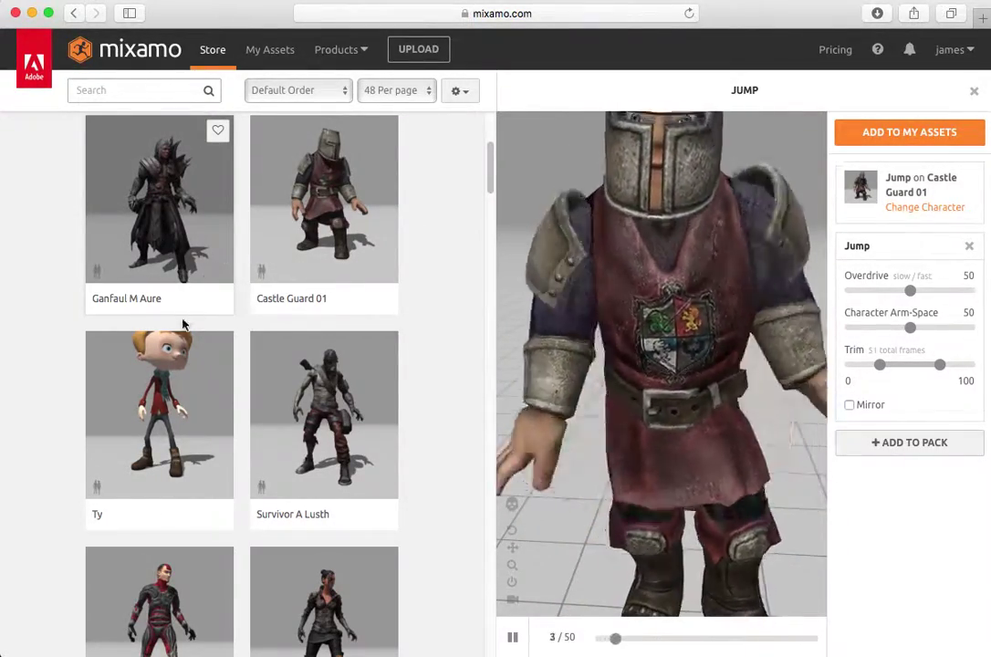
left_click(182, 370)
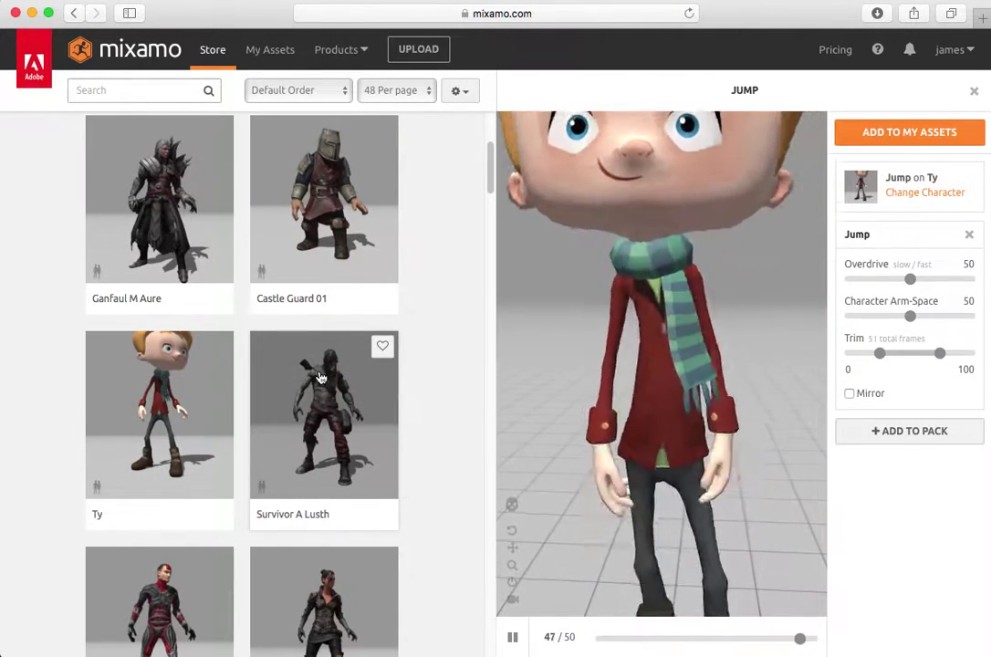
left_click(301, 456)
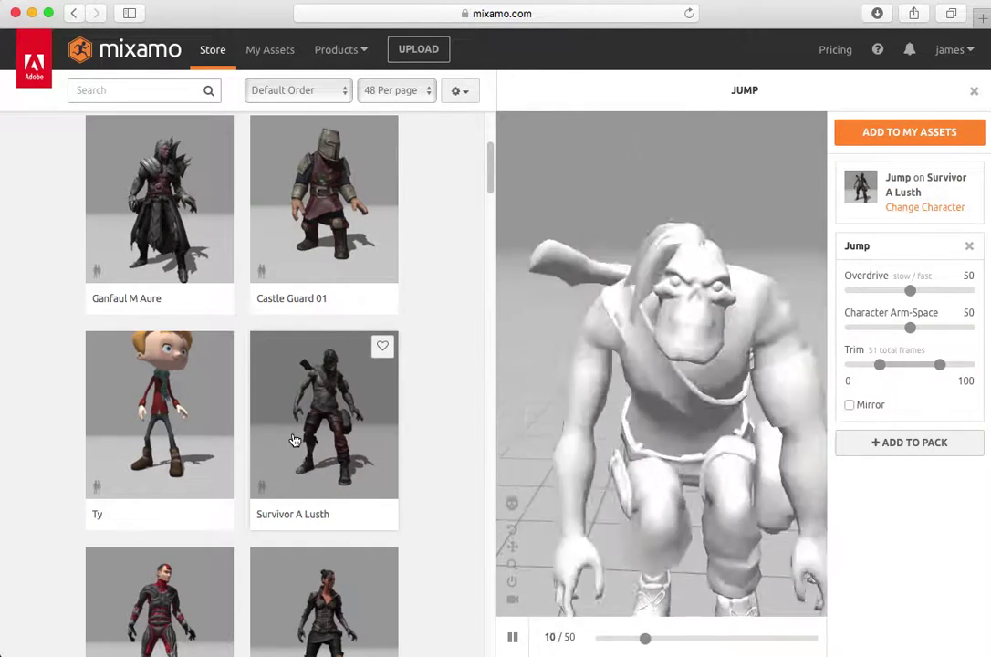
Browse the store's Characters, Animations and Featured categories, and look at the thumbnail display options
scroll(294, 441, "down", 3)
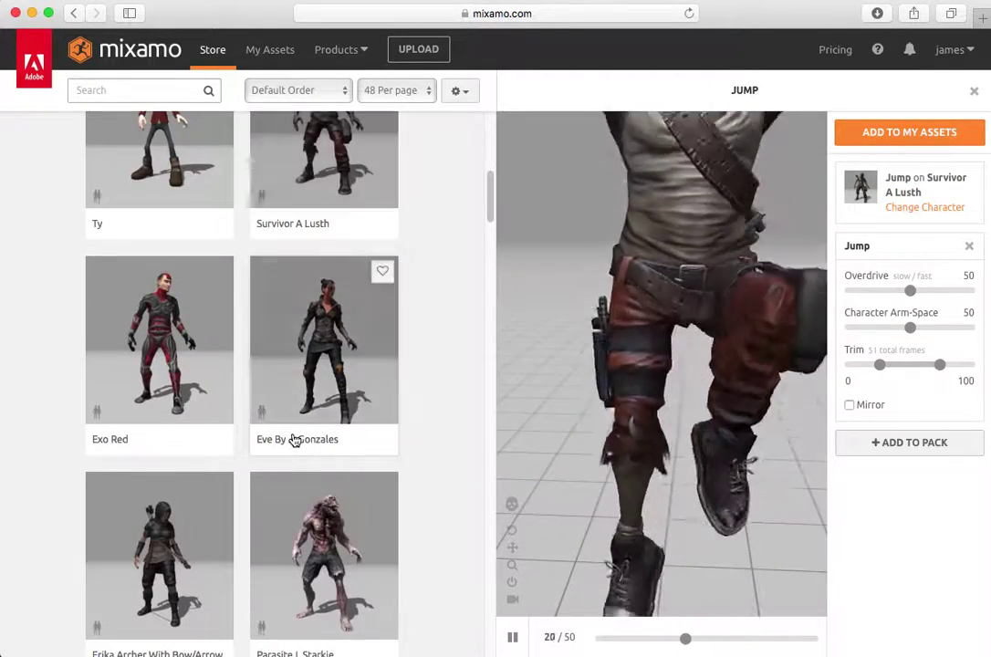
scroll(297, 429, "up", 6)
left_click(153, 133)
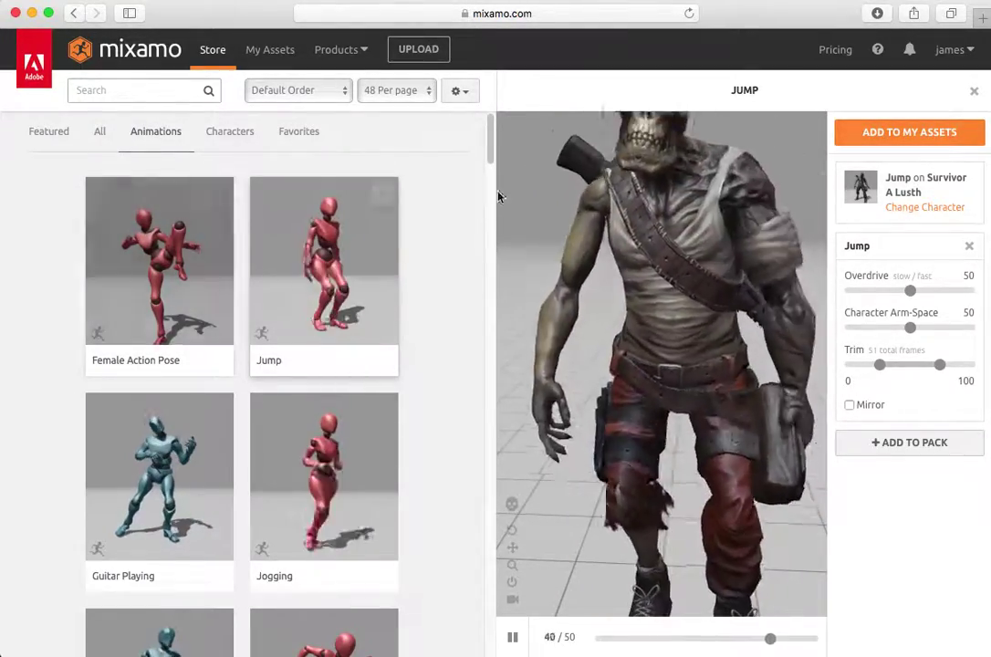
left_click(234, 137)
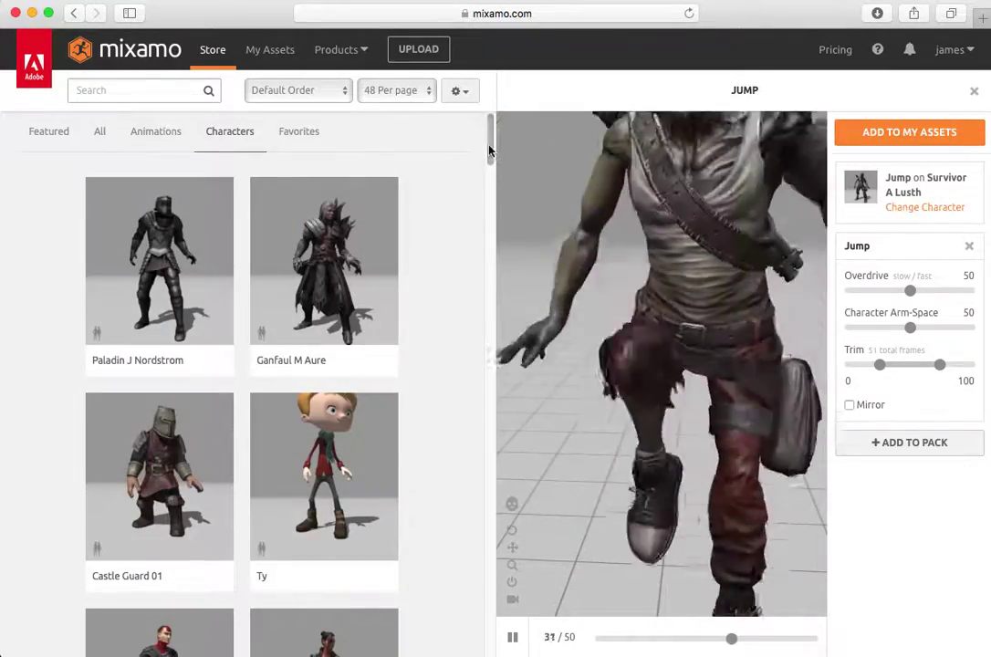
left_click_drag(489, 151, 491, 88)
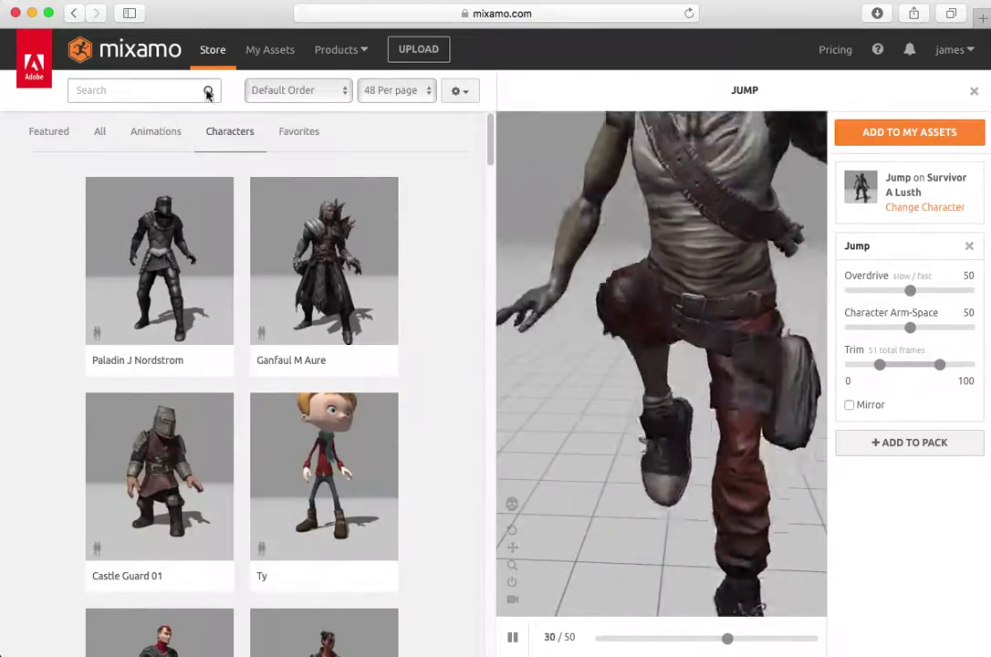
left_click(42, 135)
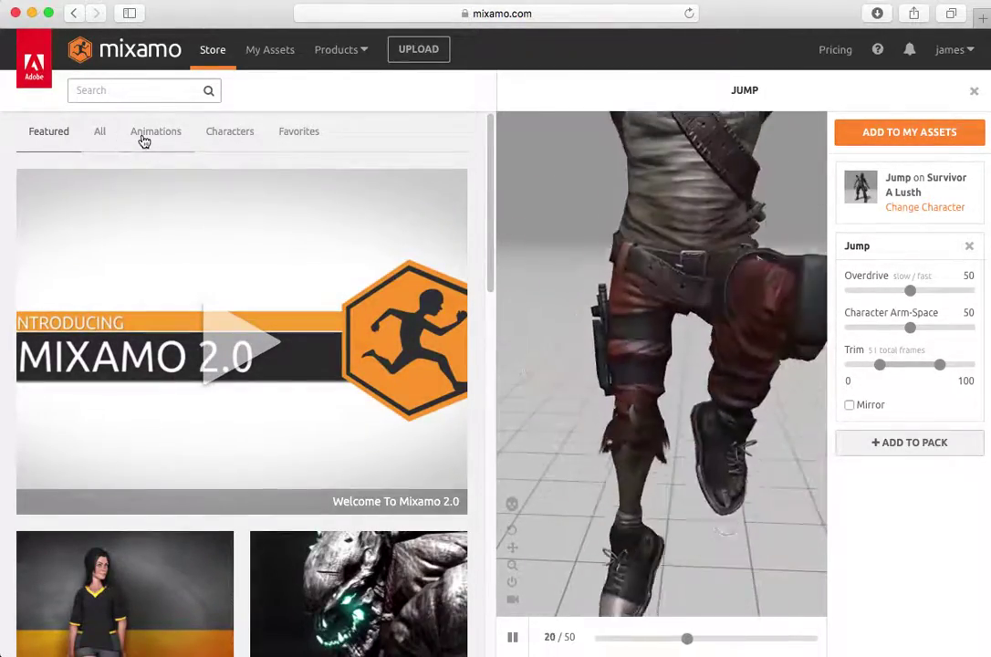
left_click(143, 139)
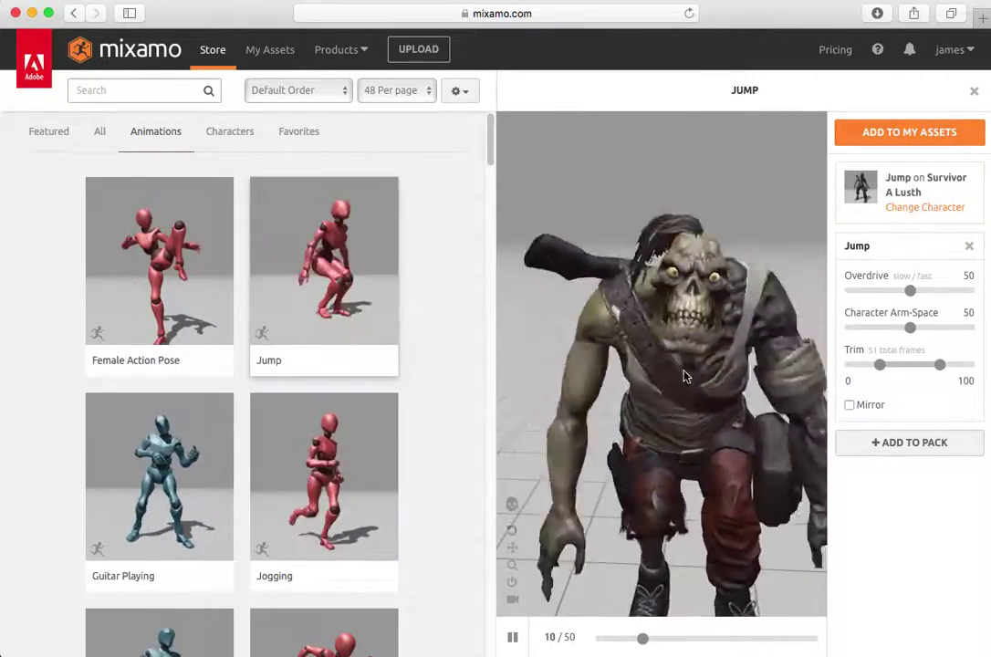
left_click(464, 101)
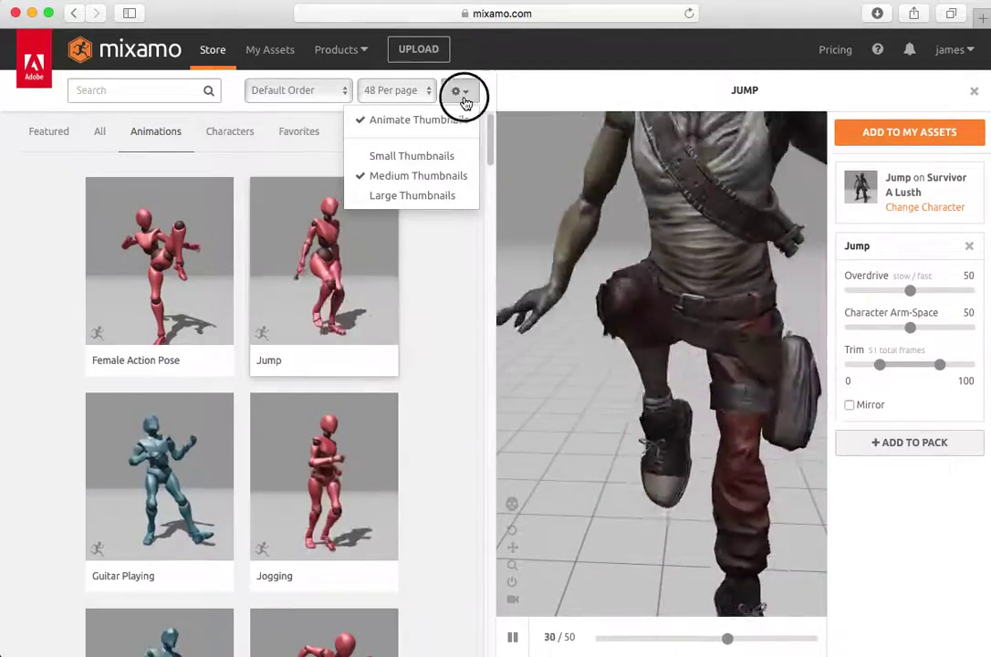
left_click(461, 92)
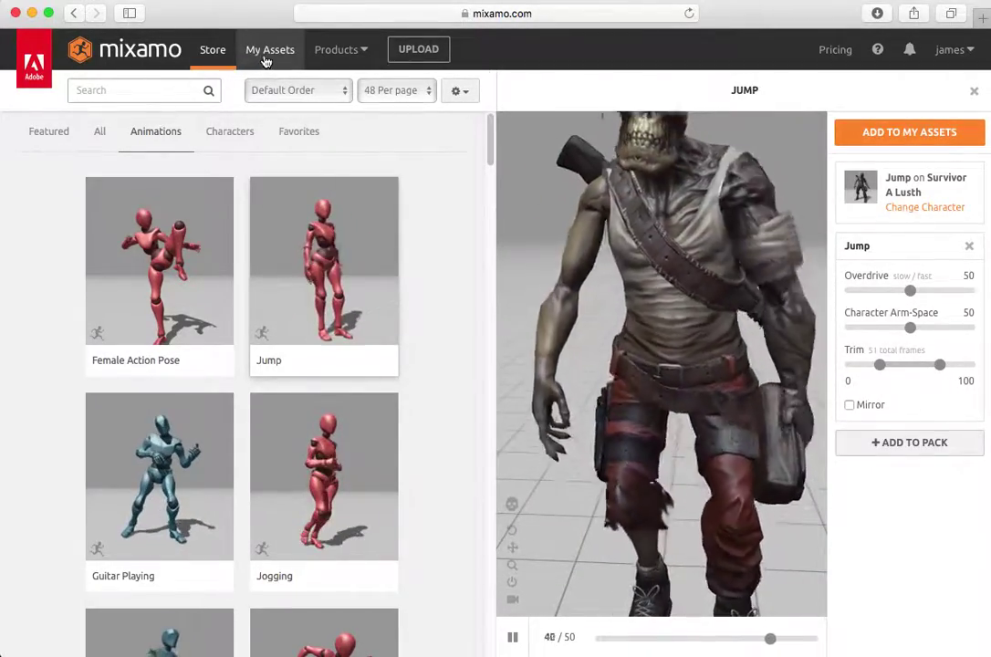
Load the Goon1 character from the owned assets and find animations for it in the store
left_click(262, 61)
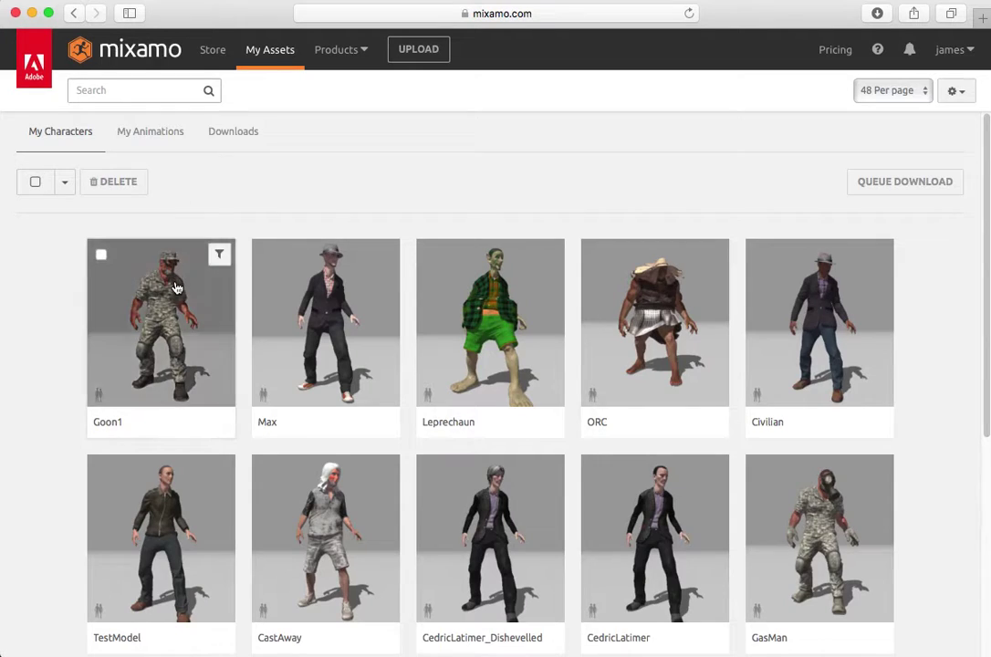
left_click(177, 283)
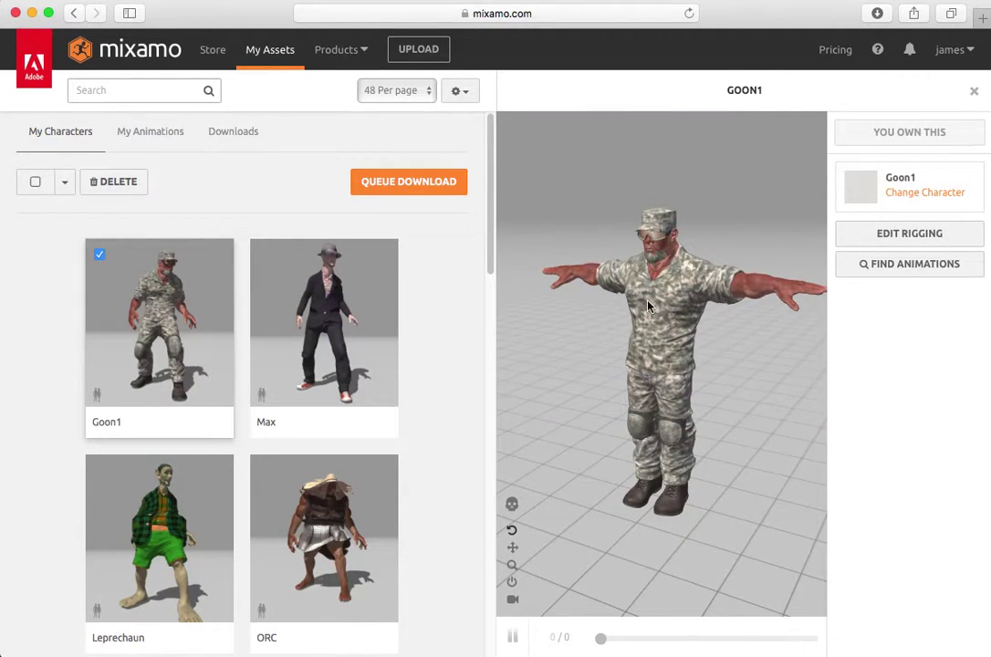
left_click(885, 268)
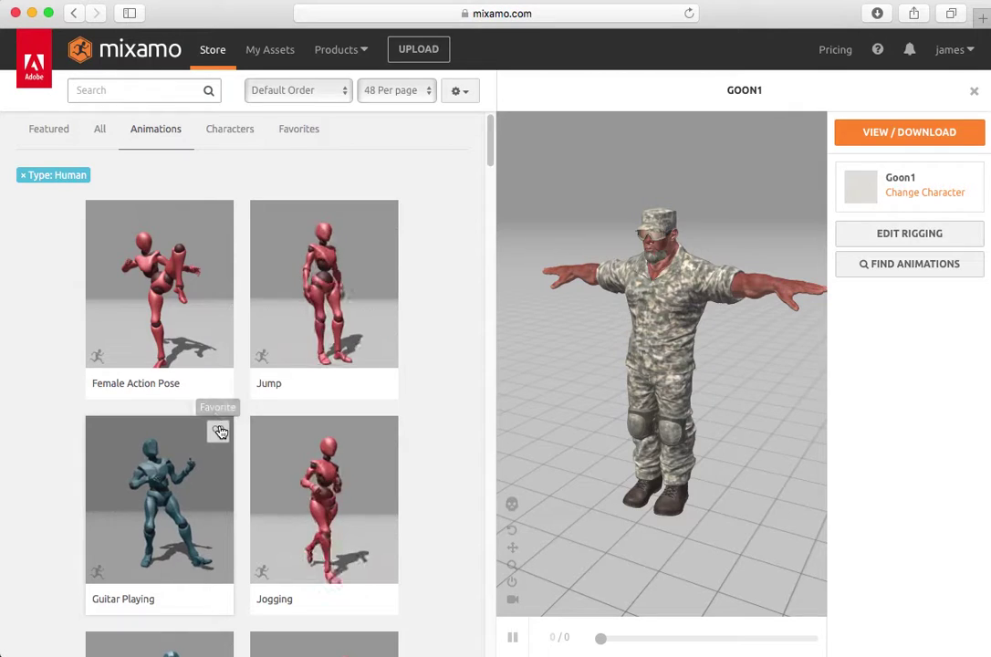
Filter the store to the Animation product type and the Adventure genre
scroll(95, 142, "down", 1)
left_click(98, 137)
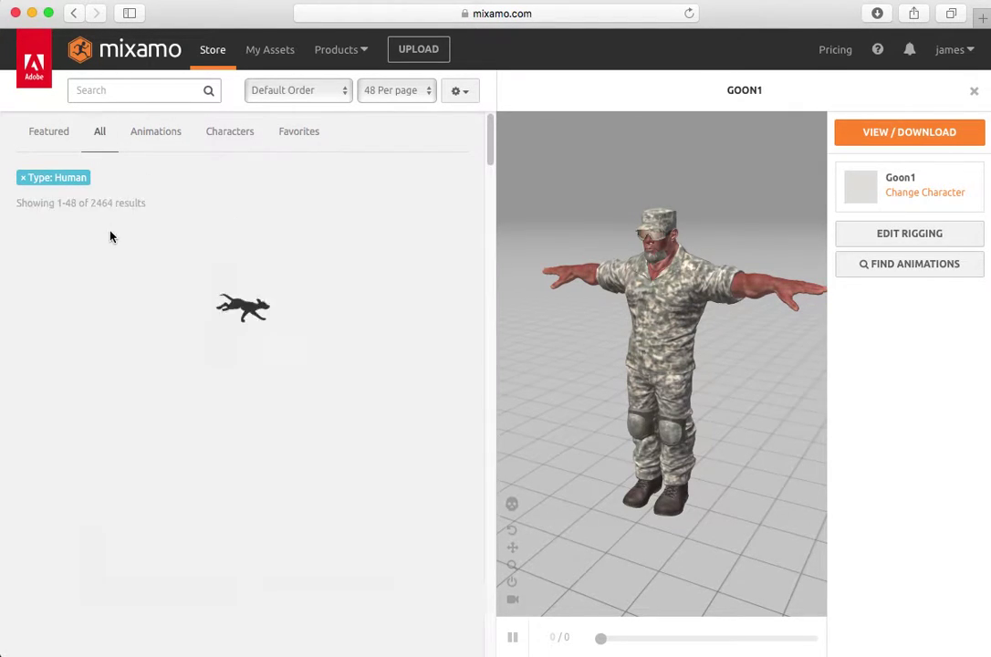
left_click(120, 90)
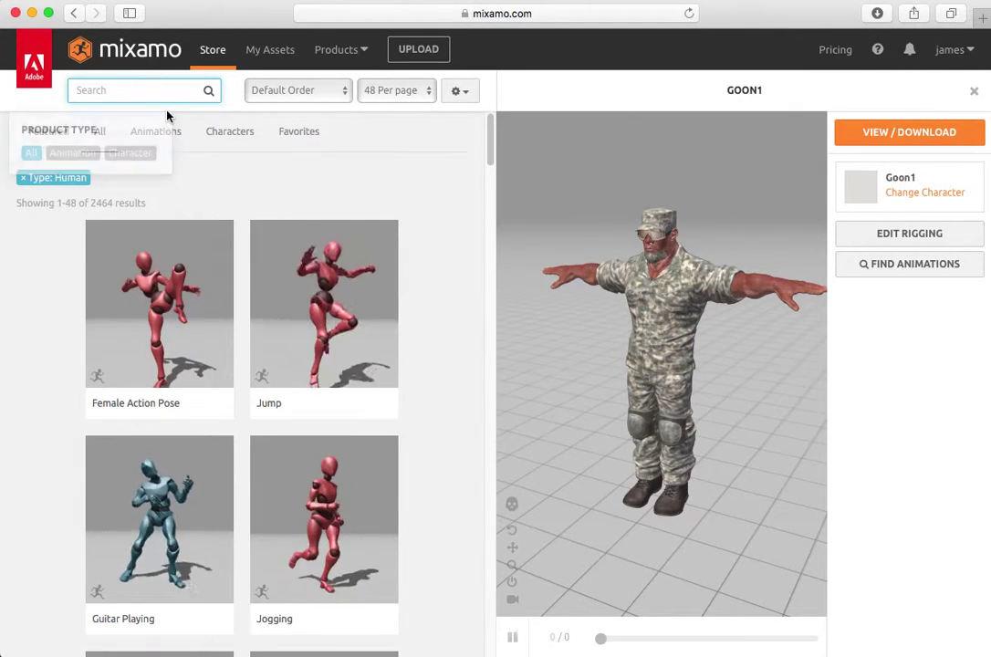
left_click(88, 91)
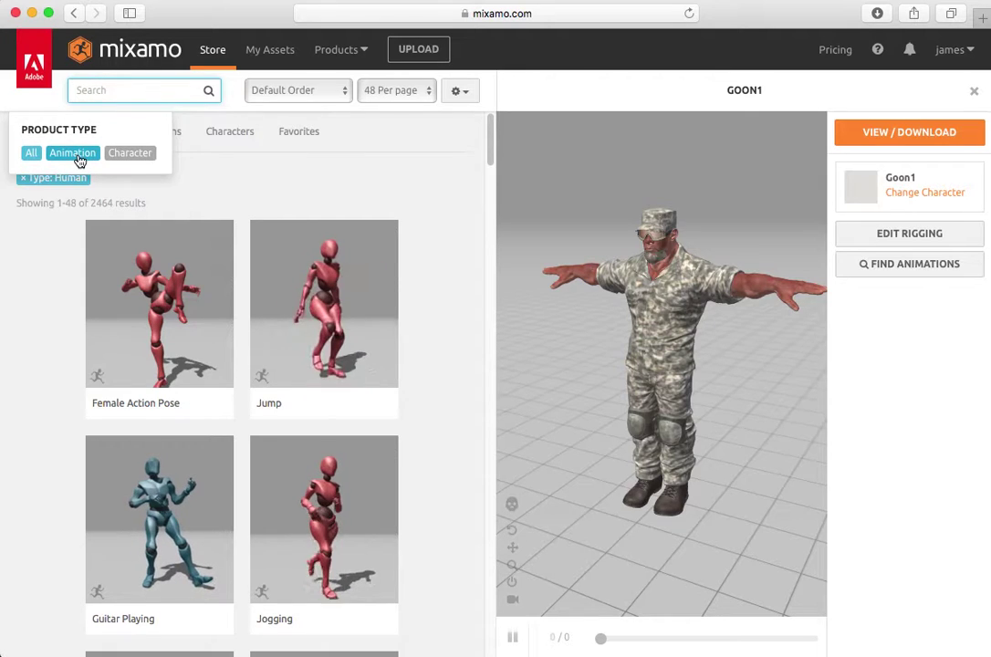
left_click(78, 155)
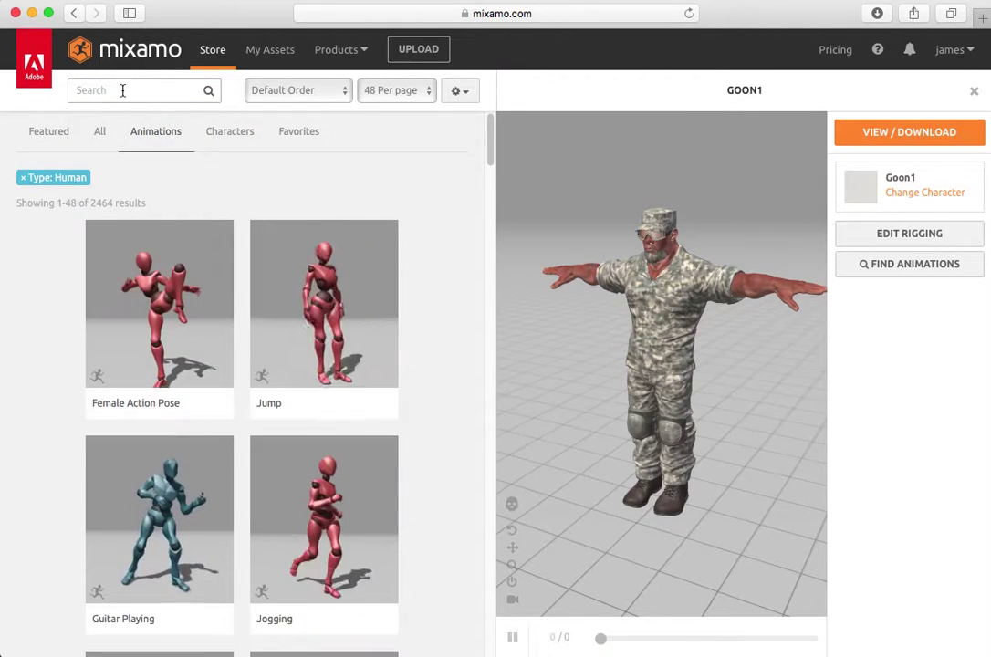
left_click(121, 90)
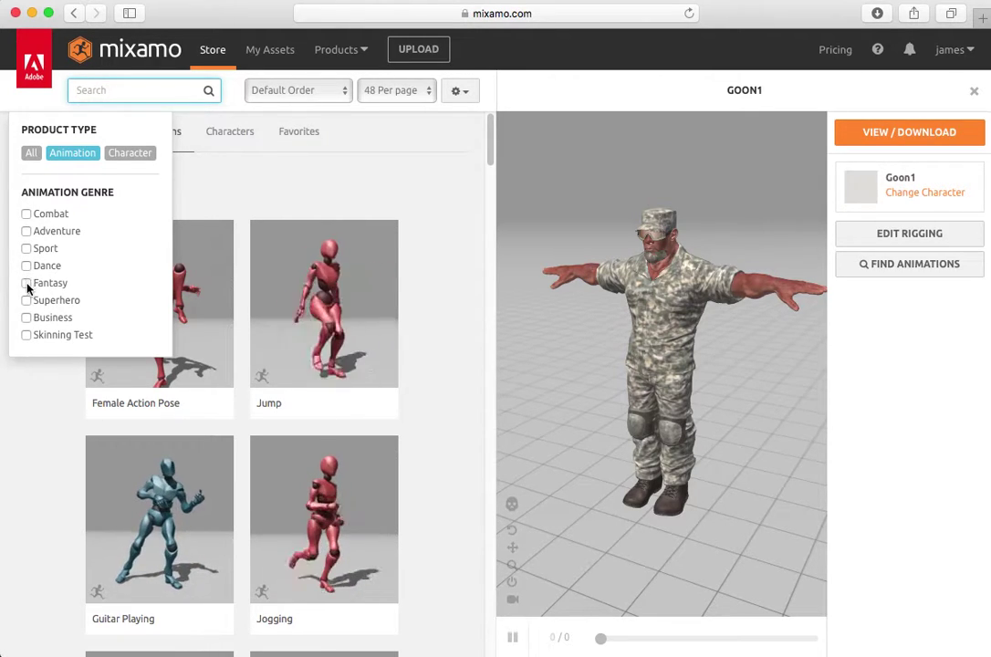
left_click(27, 232)
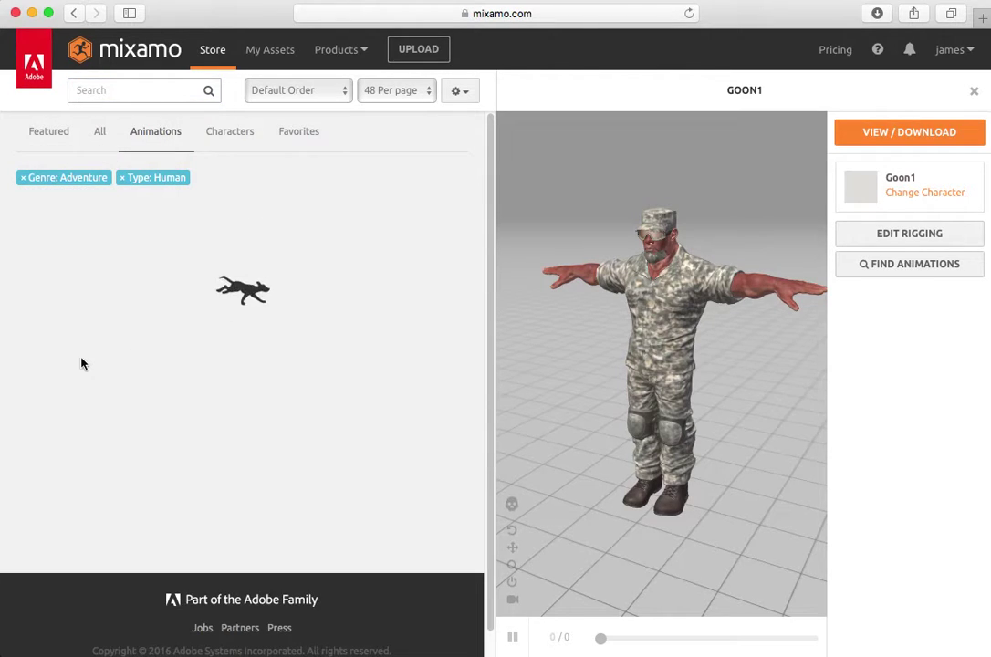
Search the filtered store animations for "walking"
left_click(138, 92)
type("wak")
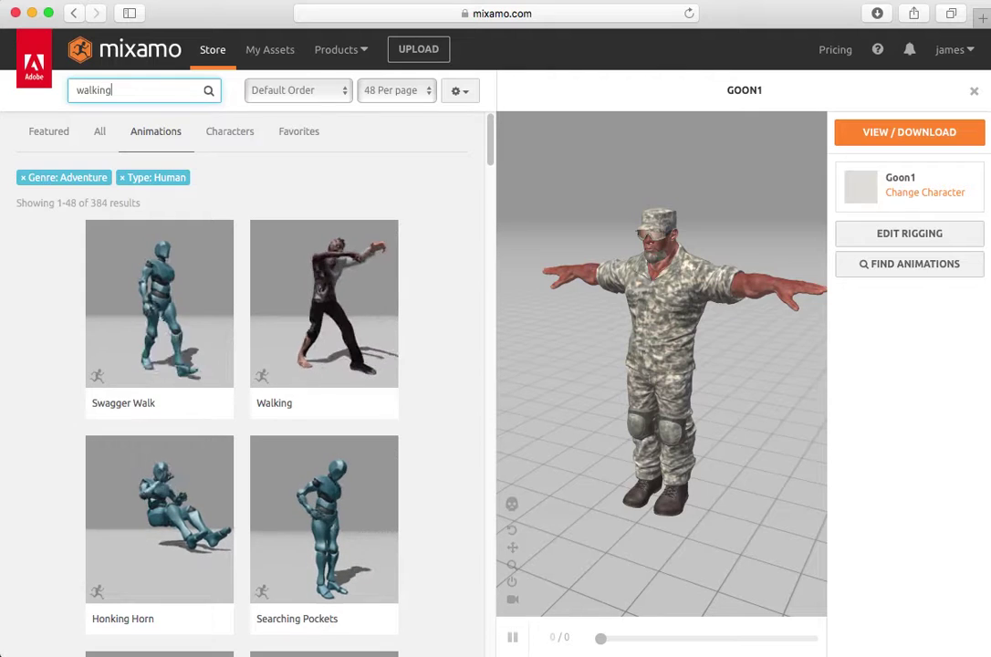
key("Return")
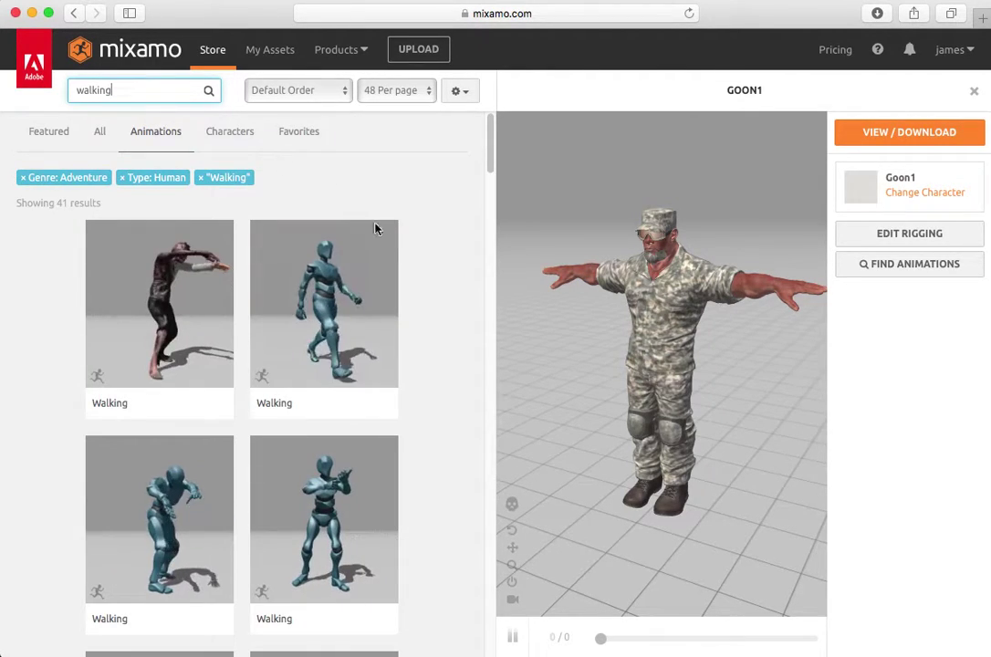
Preview Walking Turn 180 on Goon1 with Overdrive 4, Character Arm-Space 89 and the trim range extended to -50 through 150
scroll(338, 329, "down", 3)
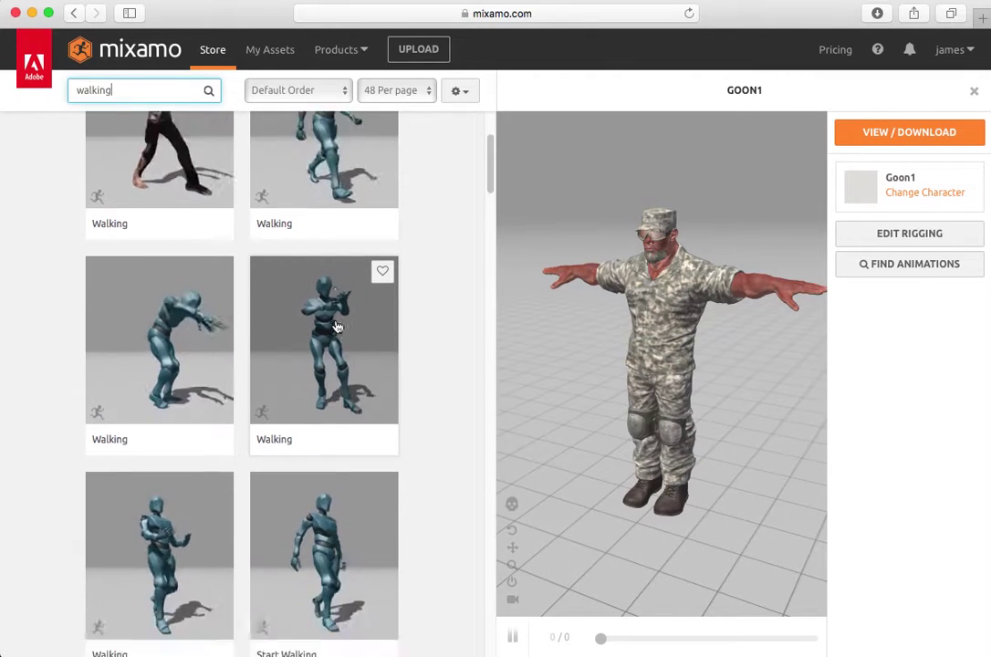
scroll(336, 327, "down", 5)
scroll(336, 327, "up", 2)
scroll(336, 288, "up", 3)
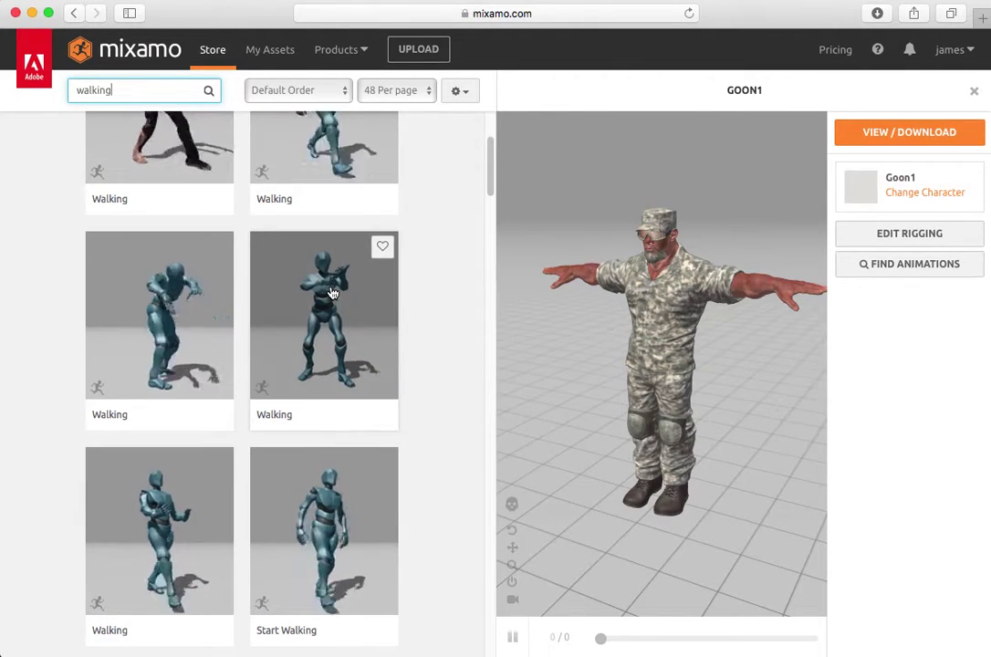
scroll(230, 418, "down", 5)
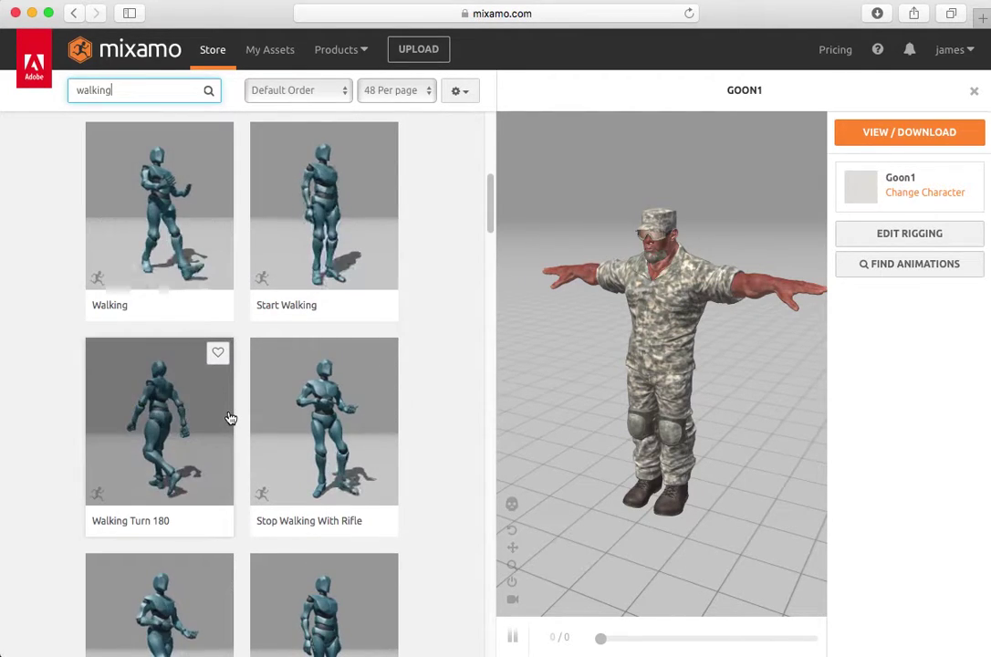
left_click(165, 440)
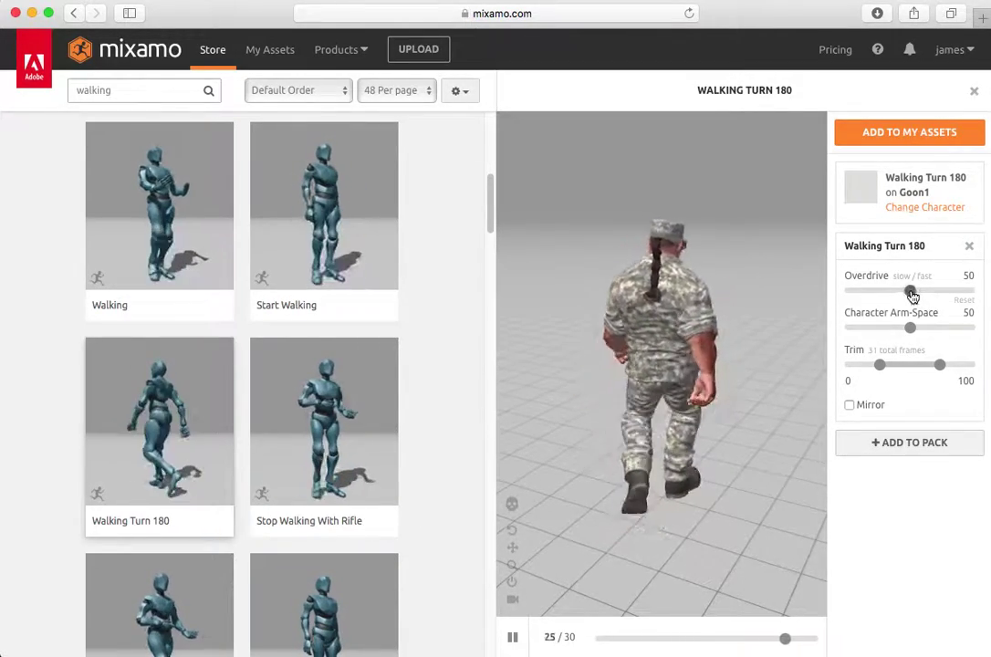
left_click_drag(916, 294, 856, 291)
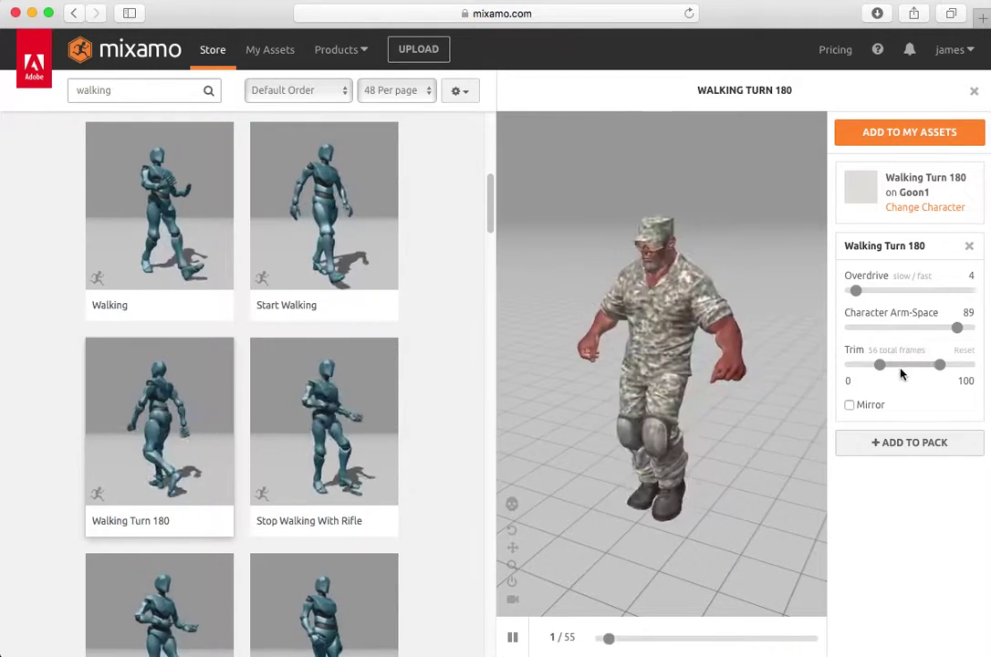
left_click_drag(839, 366, 845, 366)
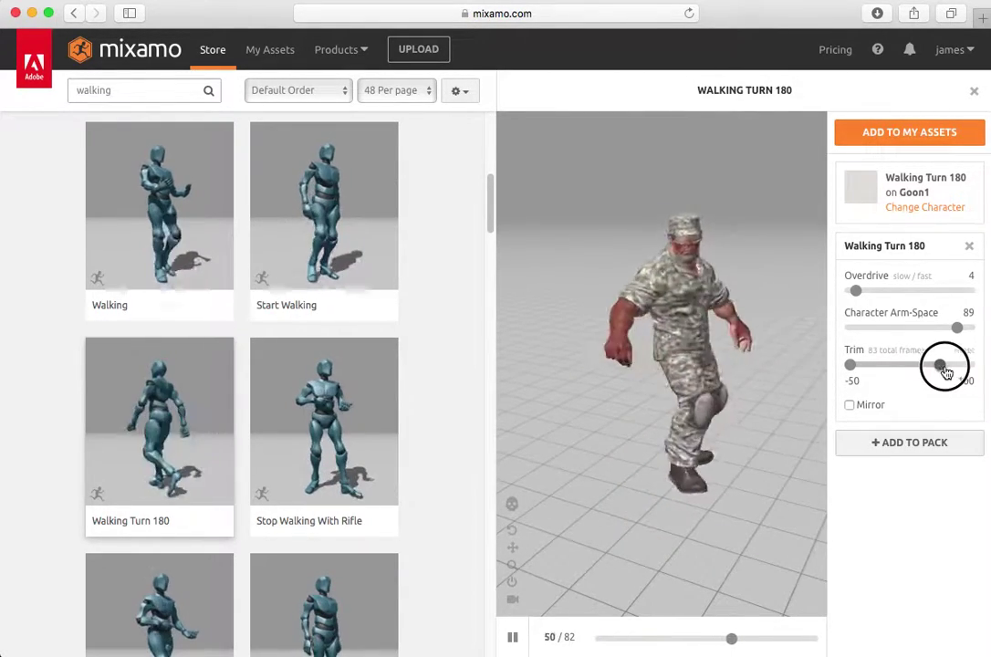
left_click_drag(974, 366, 972, 367)
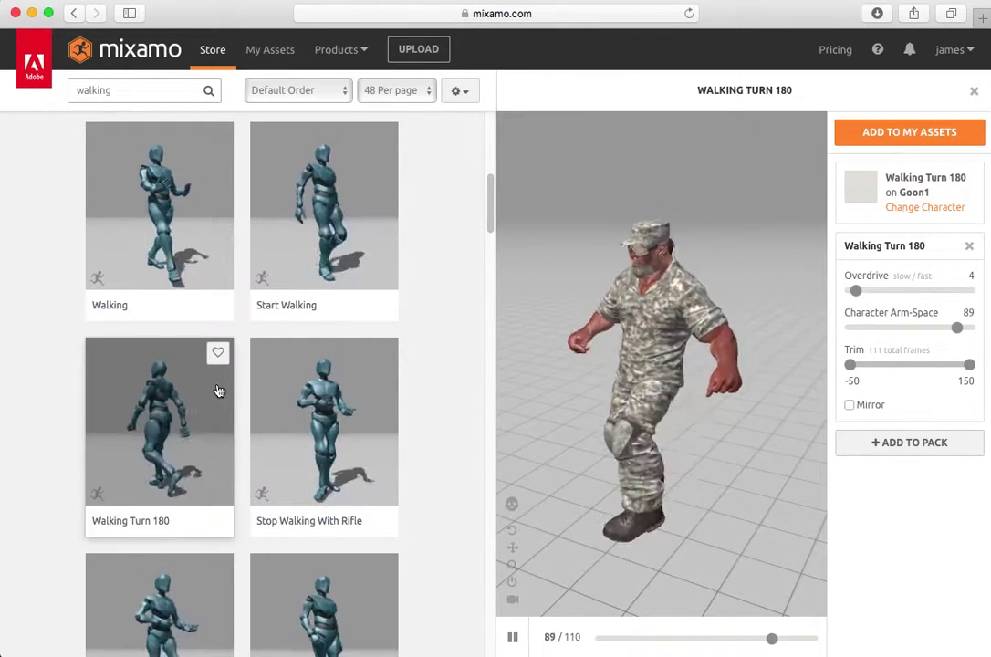
Apply the Stop Walking animation to Goon1, inspect it in the preview and add it to the owned assets
scroll(425, 382, "down", 3)
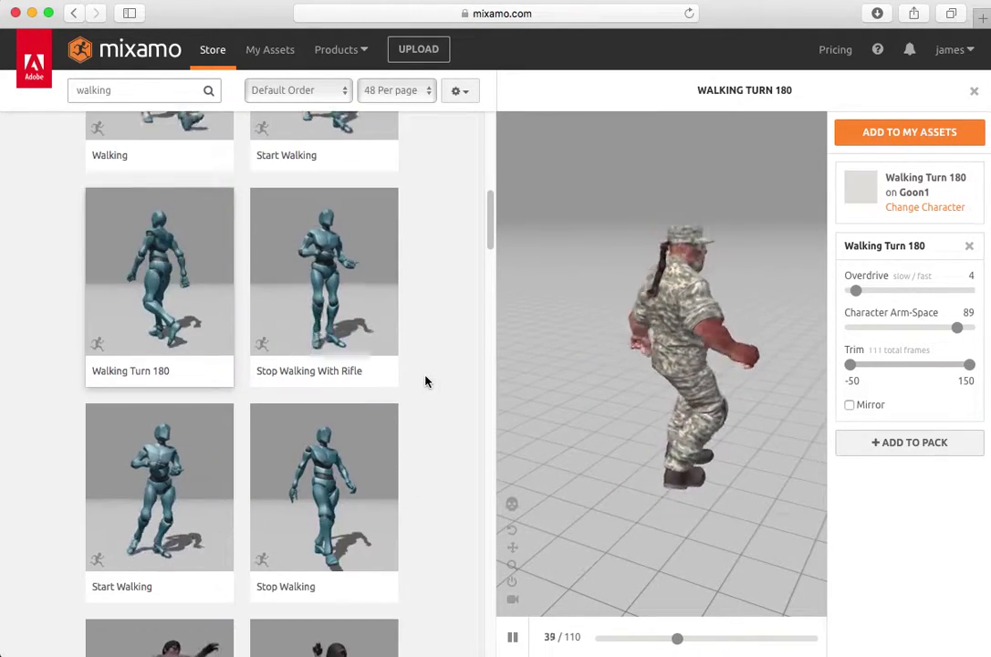
scroll(401, 385, "down", 2)
left_click(328, 410)
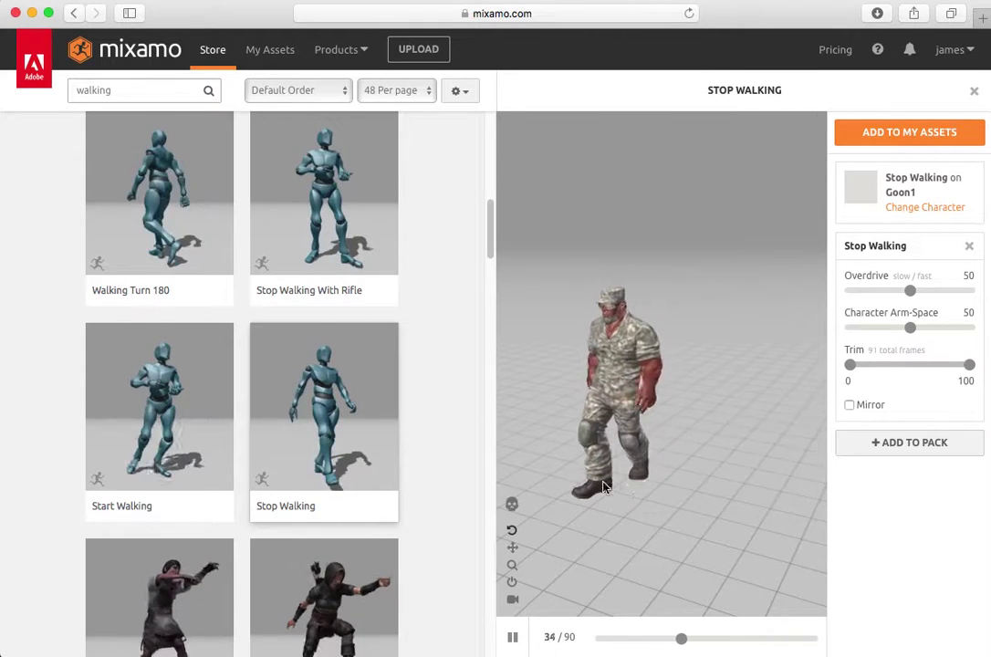
left_click_drag(575, 468, 685, 388)
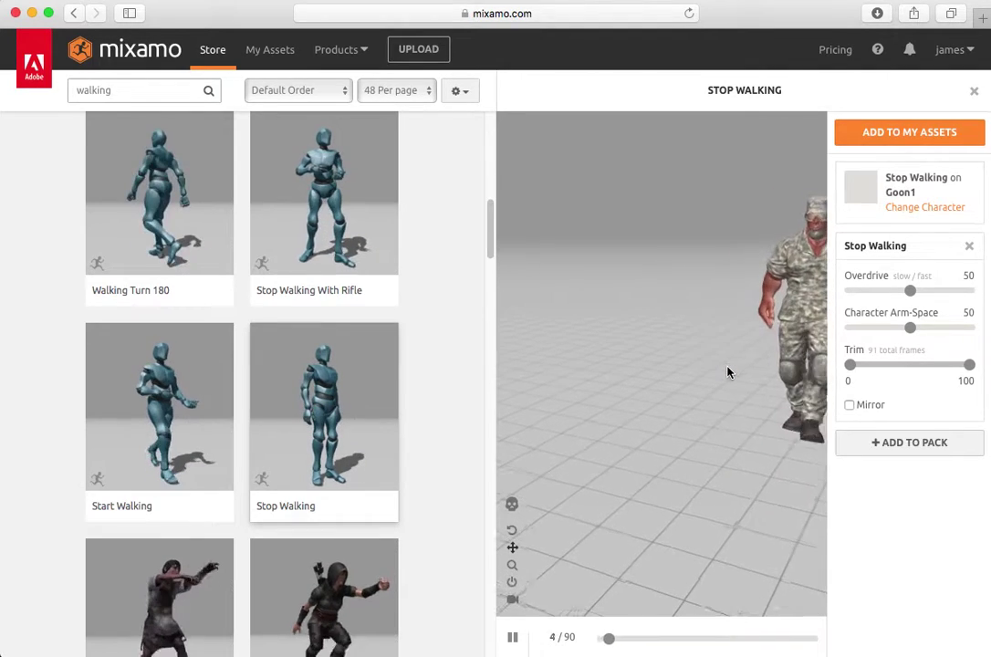
left_click_drag(777, 354, 749, 402)
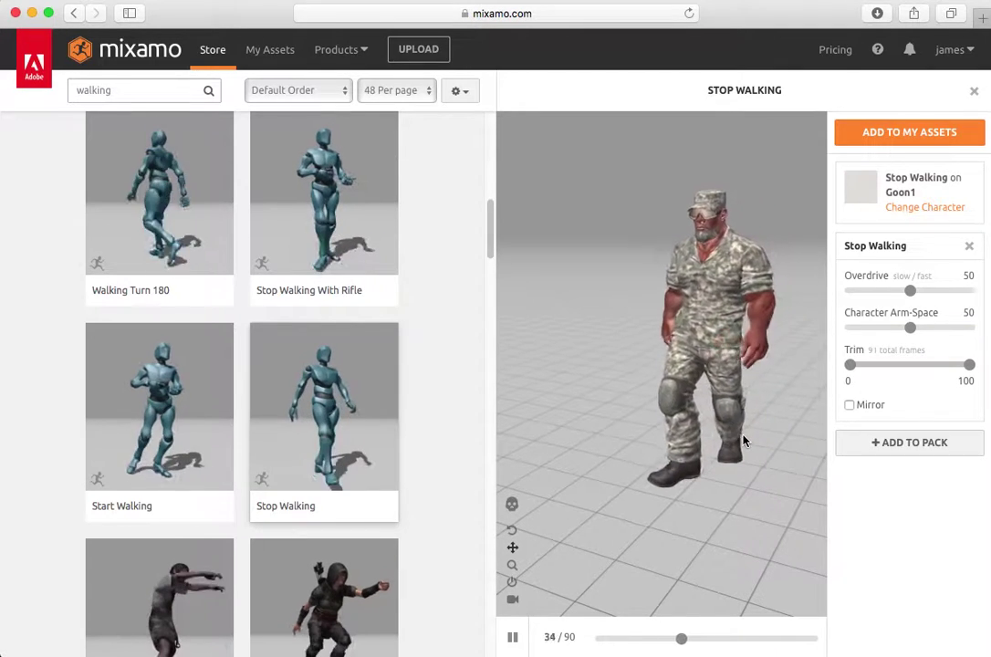
left_click(874, 137)
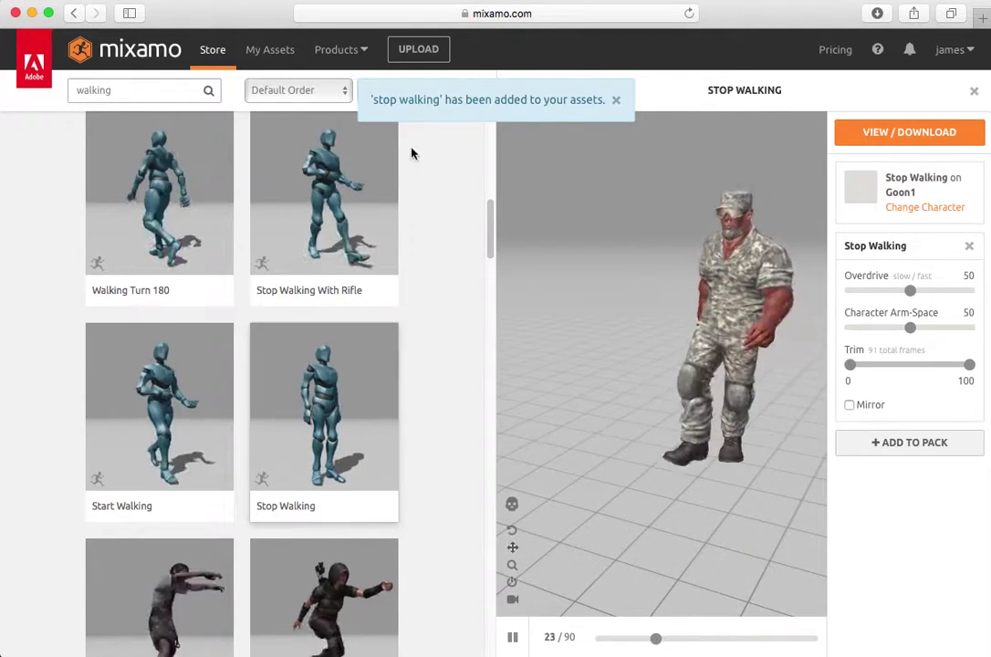
Open the Stop Walking animation for Goon1 from the owned animations
left_click(269, 54)
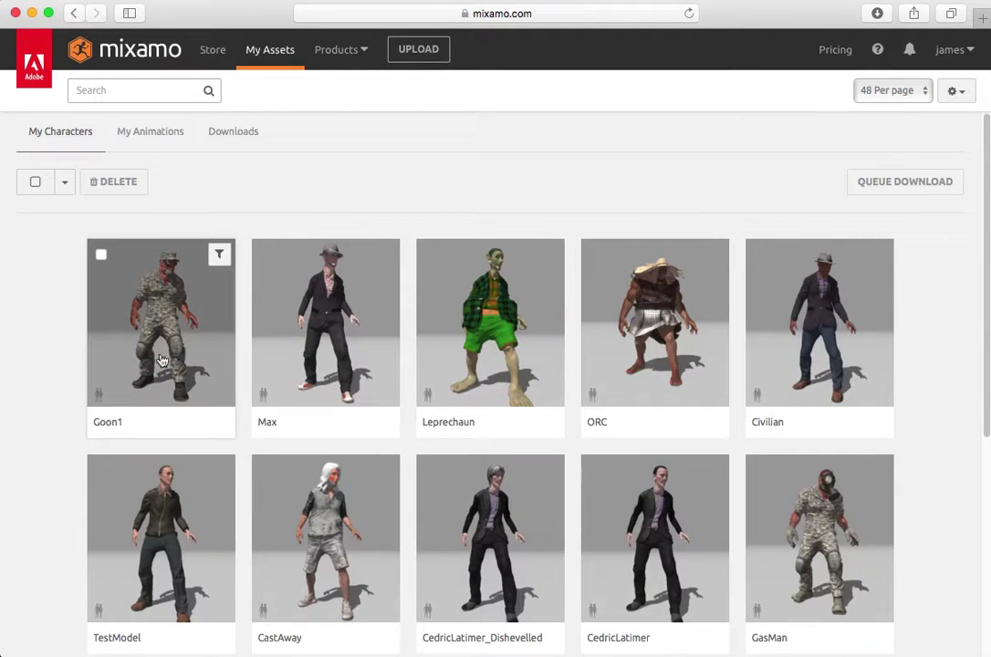
left_click(146, 137)
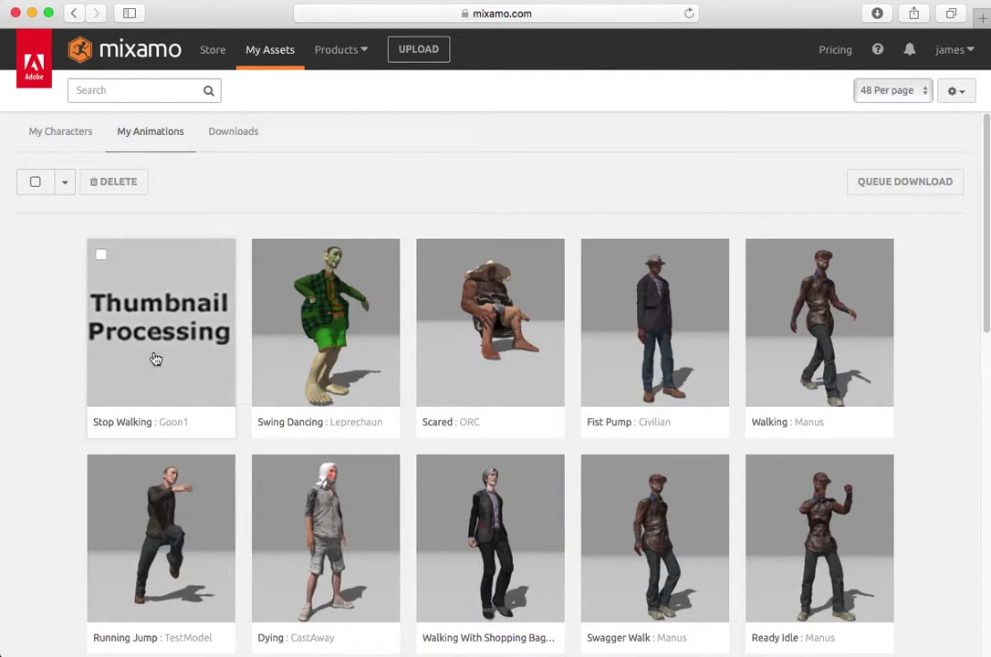
left_click(155, 344)
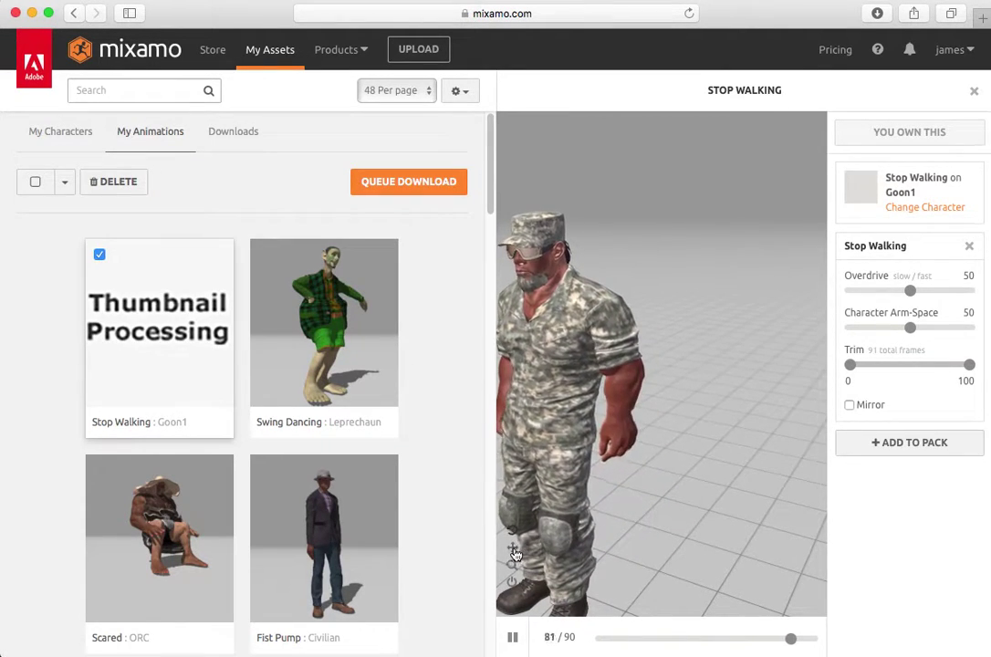
Frame Goon1 fully in the preview viewport and capture a screenshot of that viewport area
left_click_drag(585, 445, 676, 385)
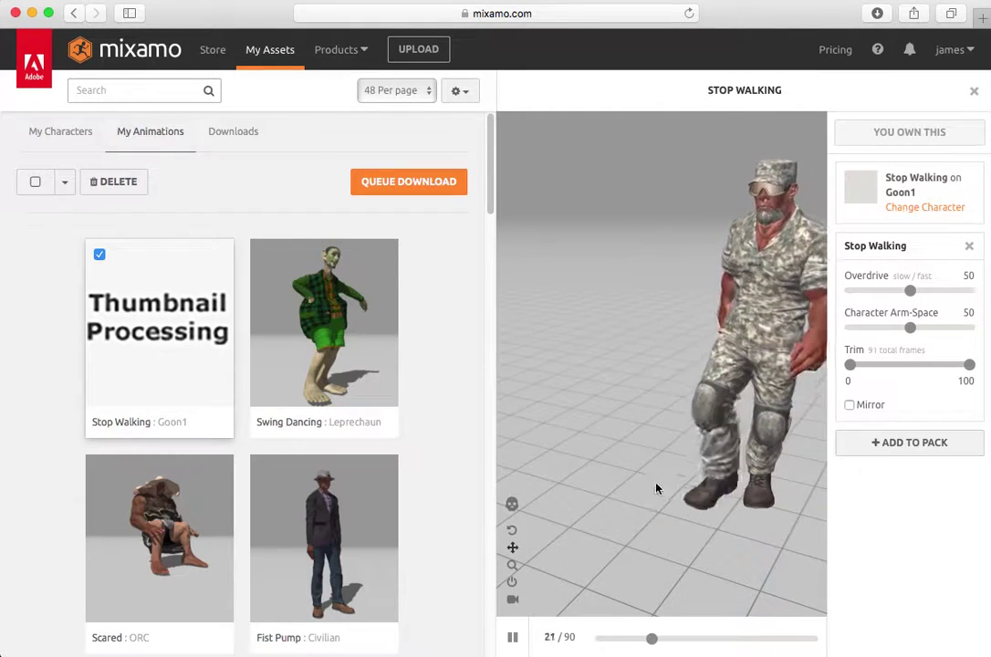
left_click(710, 356)
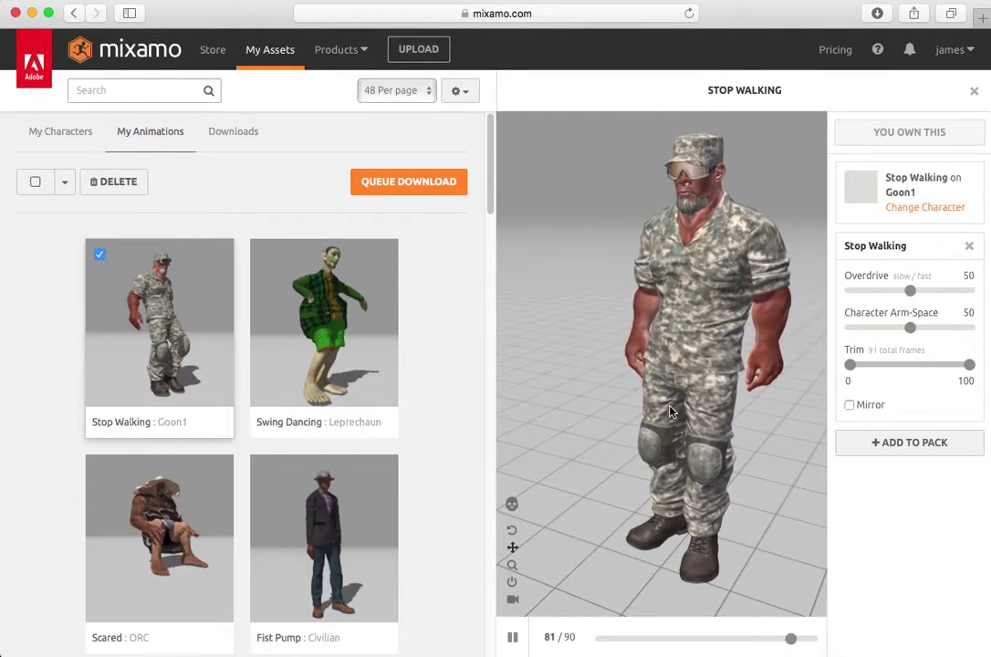
left_click(710, 370)
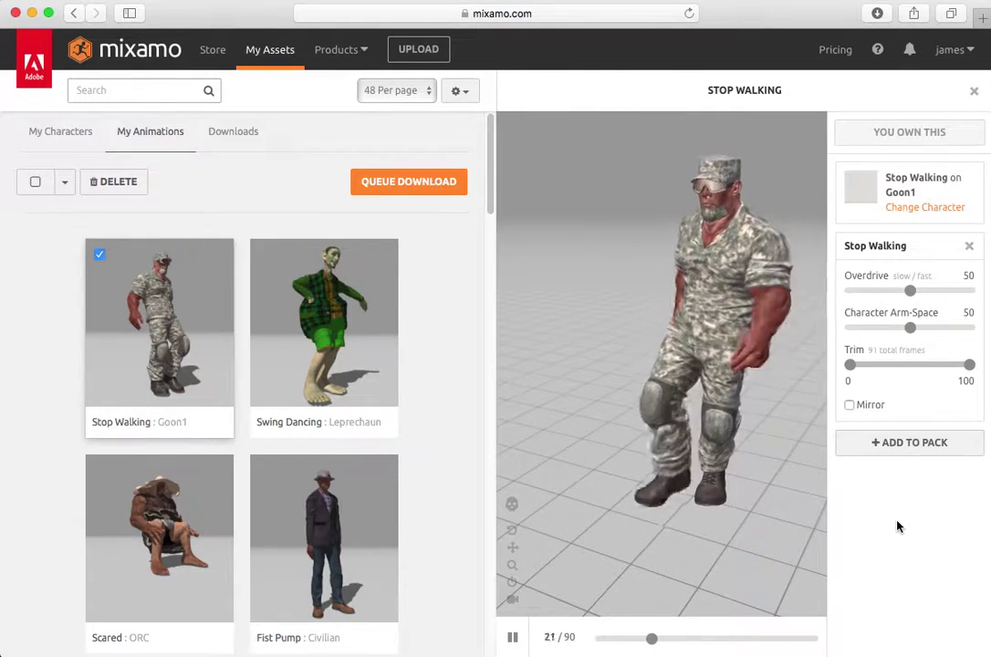
key("super+shift+4")
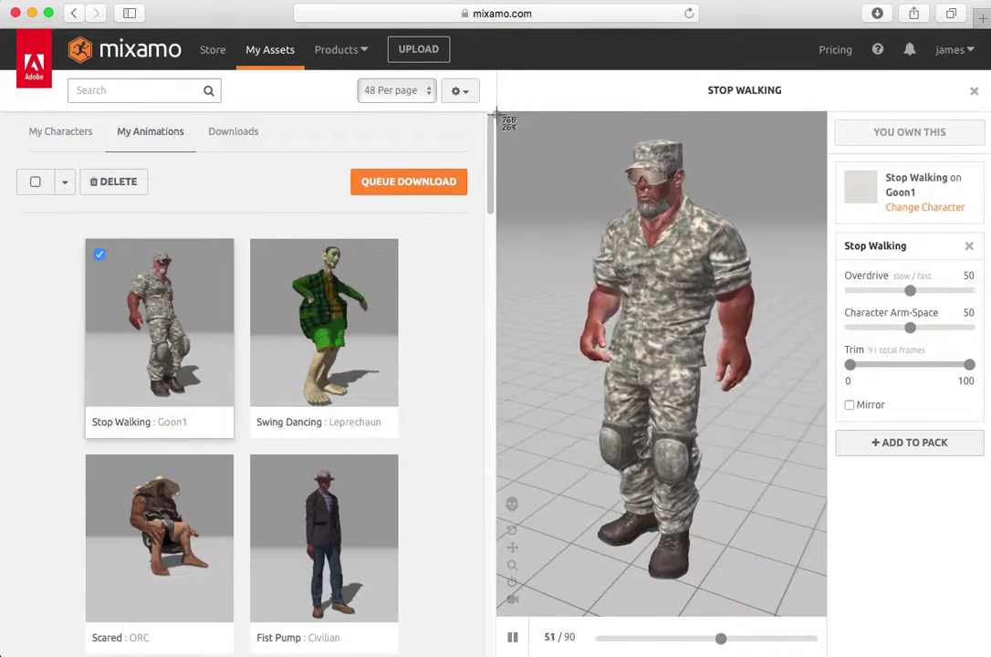
left_click_drag(496, 112, 831, 618)
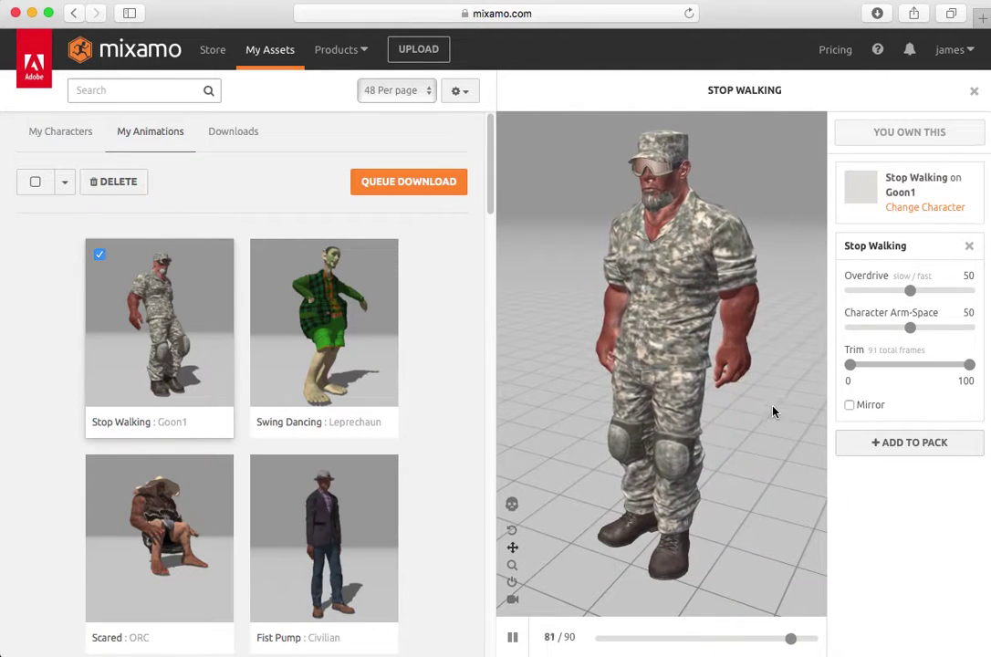